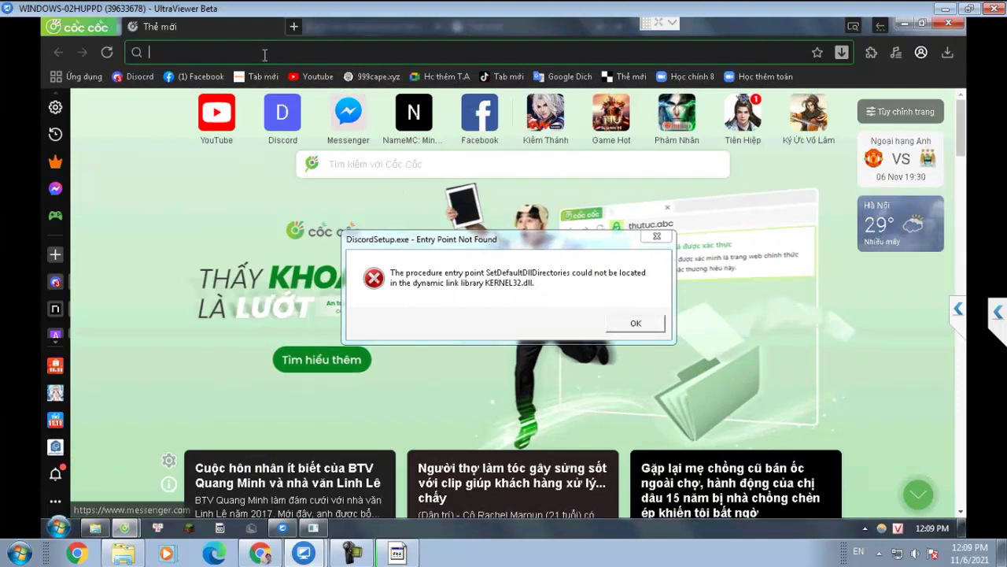
Step: Open the shared Google Drive folder "Fix Error" in the browser from the copied link
right_click(263, 53)
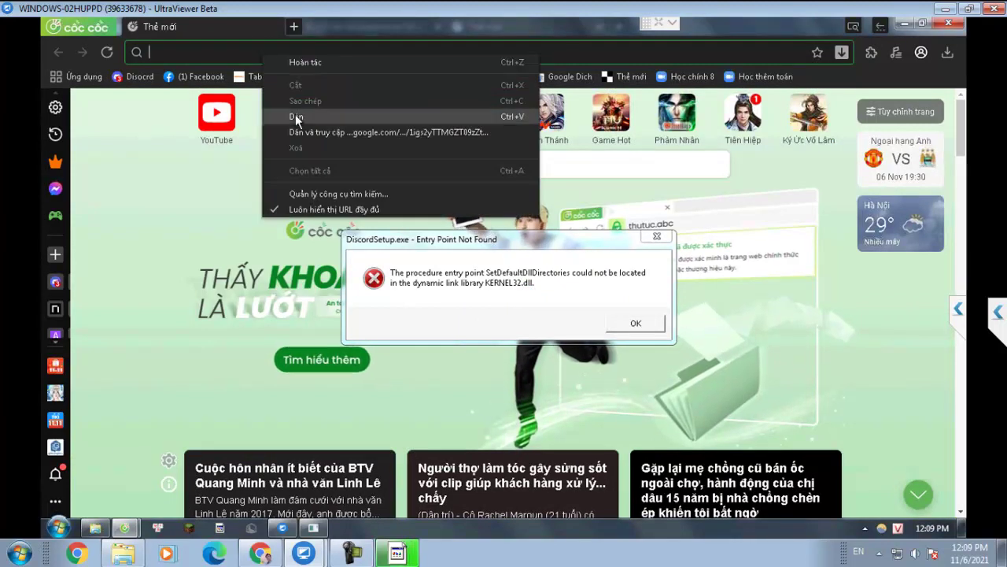
click(295, 114)
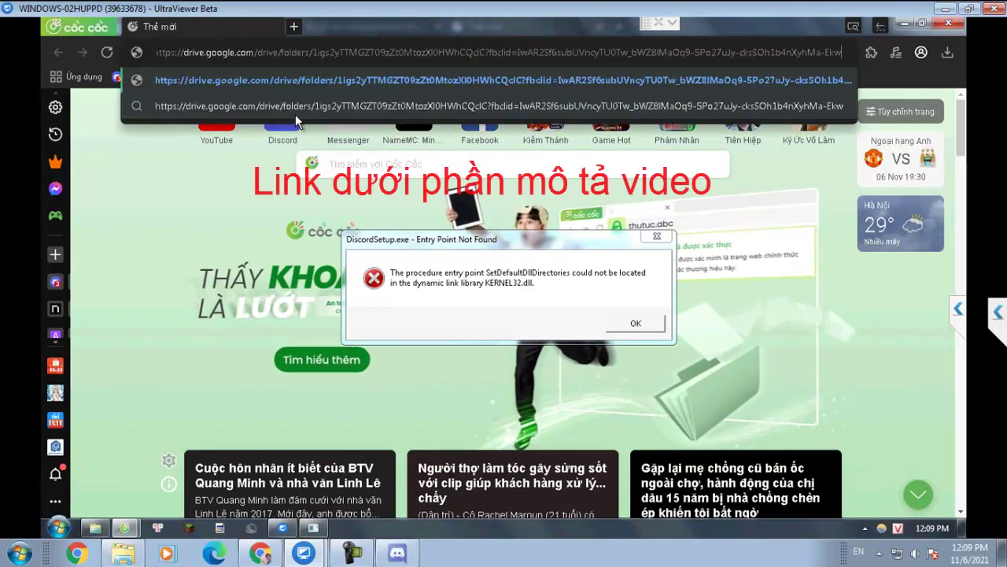
key(Return)
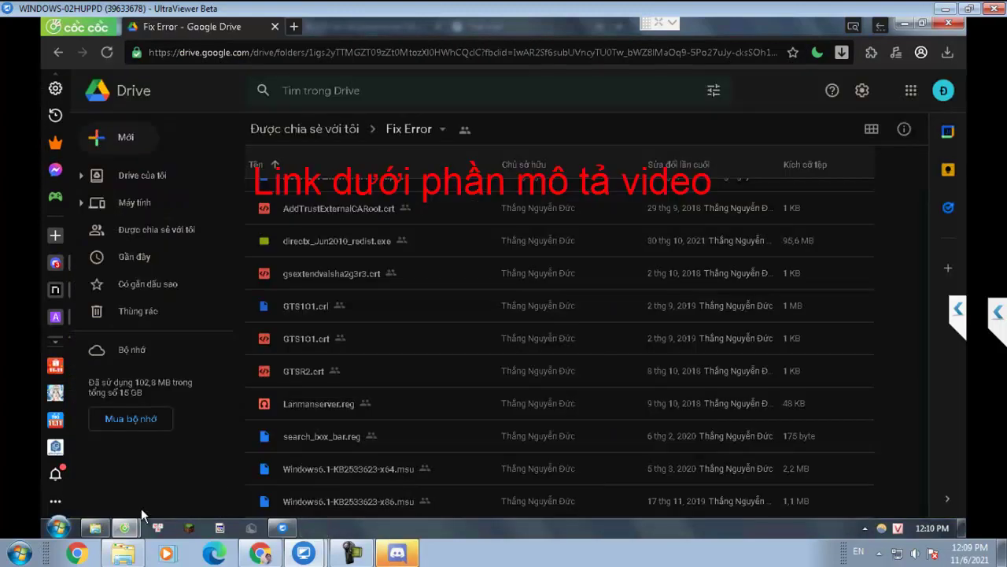
Step: Check the computer's system properties for the Windows edition and system type, and close the window
click(60, 529)
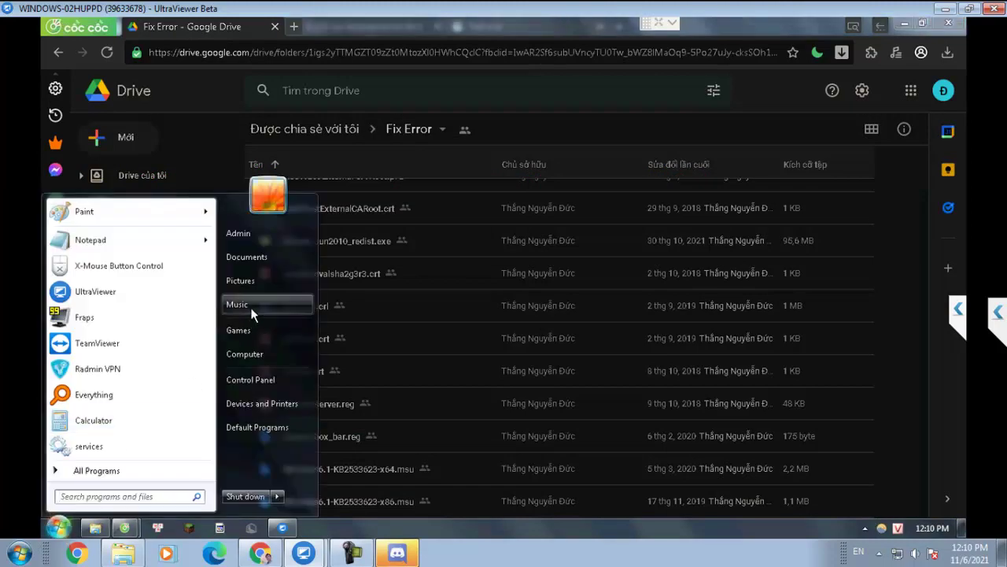
right_click(242, 353)
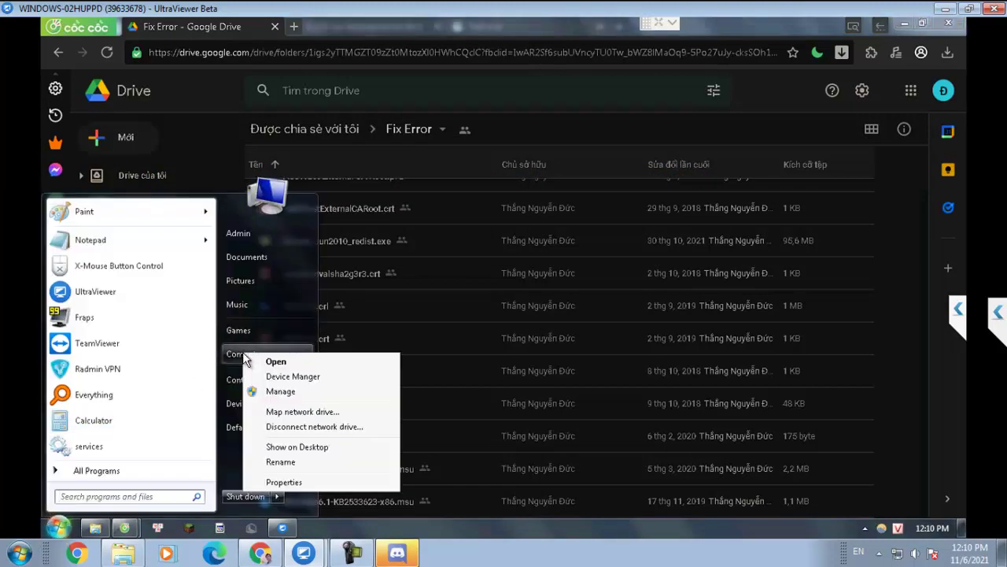
click(280, 480)
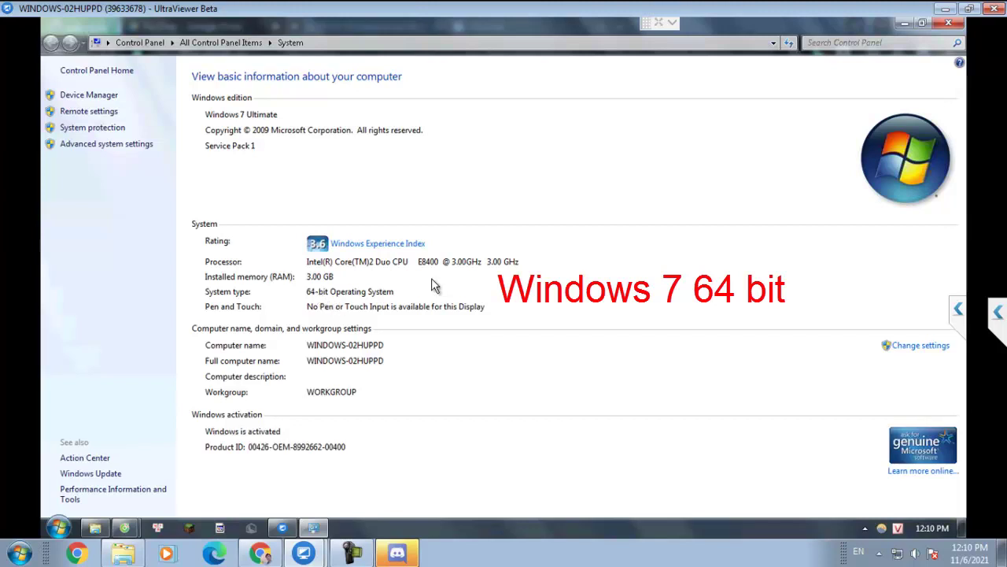
click(954, 26)
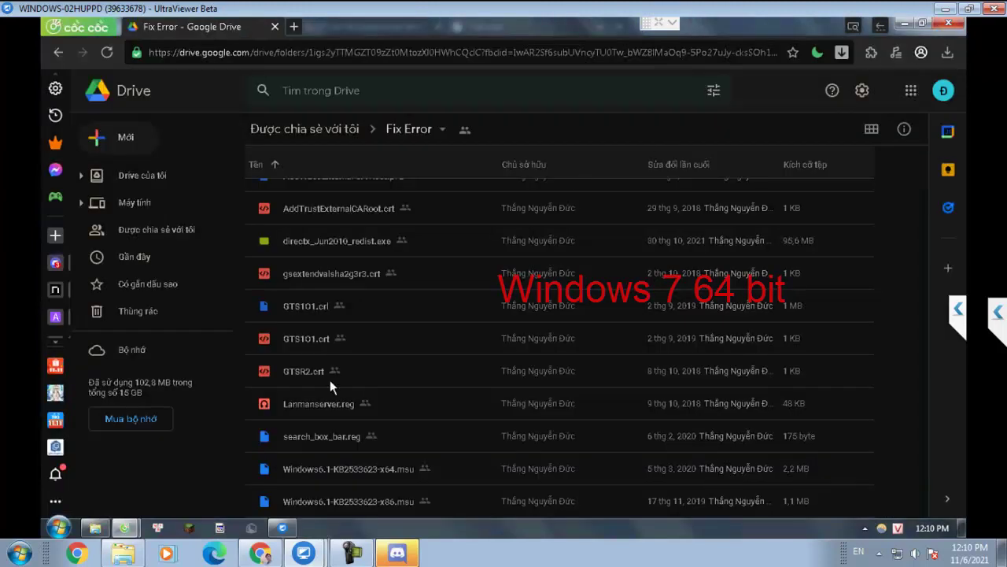
Step: Download Windows6.1-KB2533623-x64.msu from the Drive folder and try to run the installer
click(360, 468)
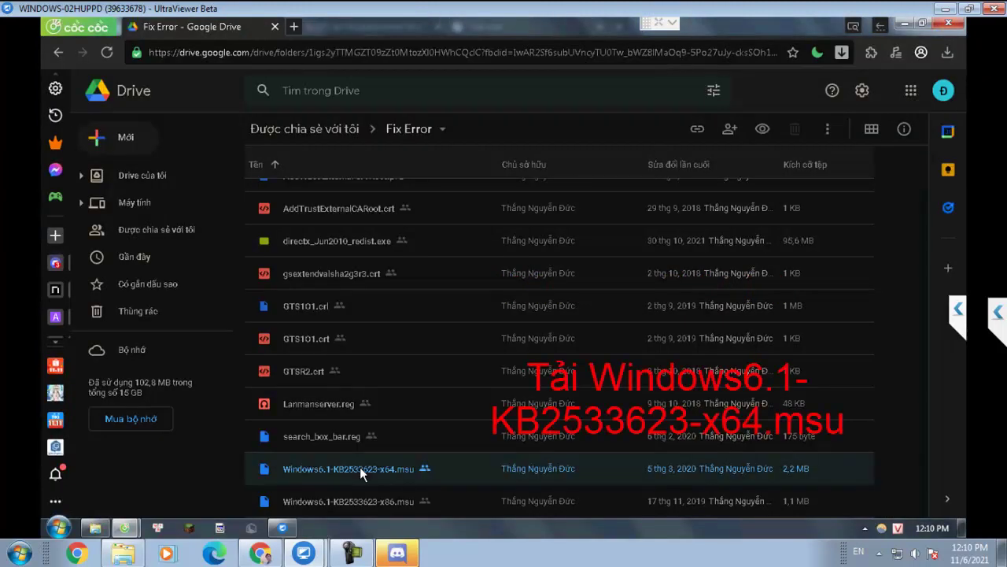
right_click(359, 466)
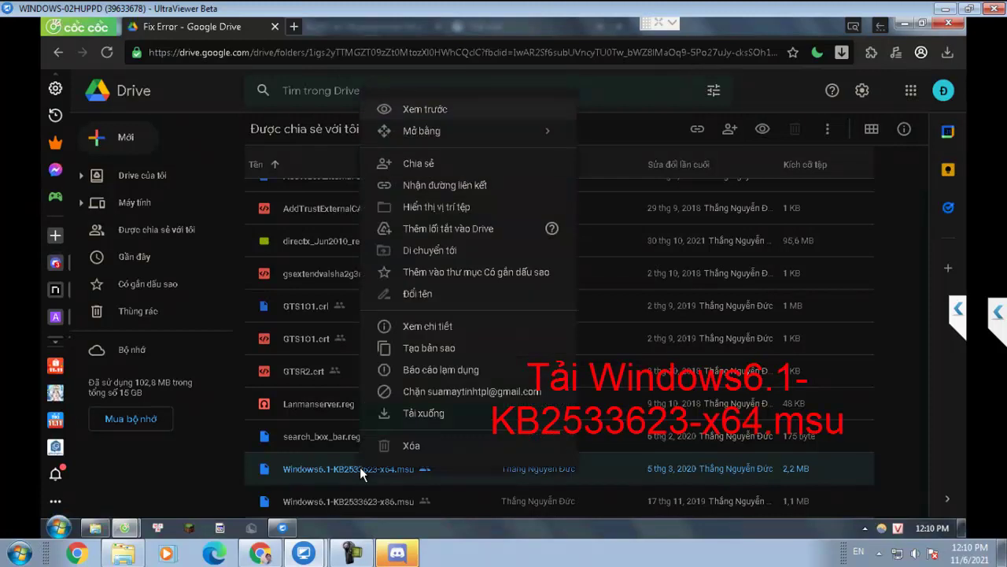
click(422, 413)
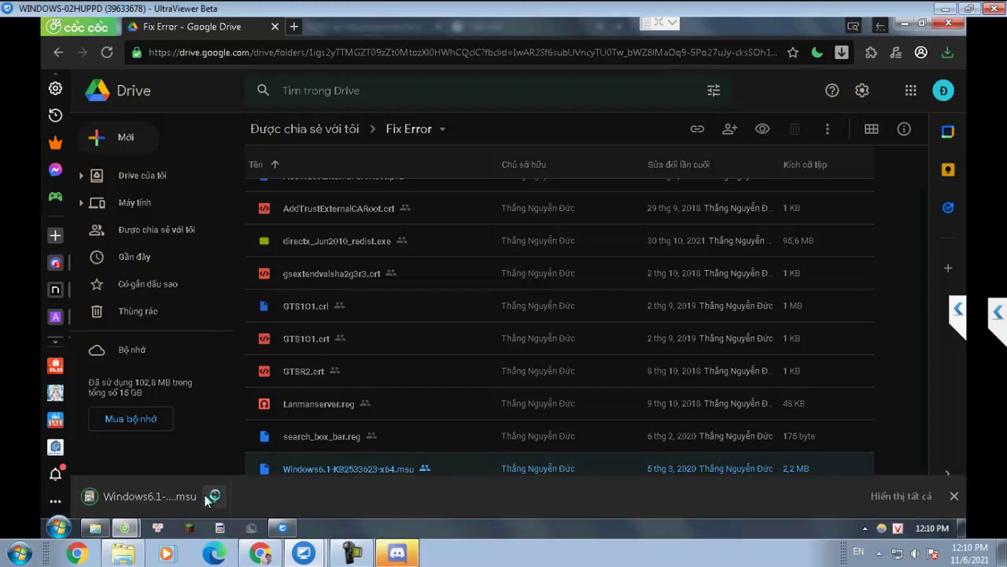
click(161, 496)
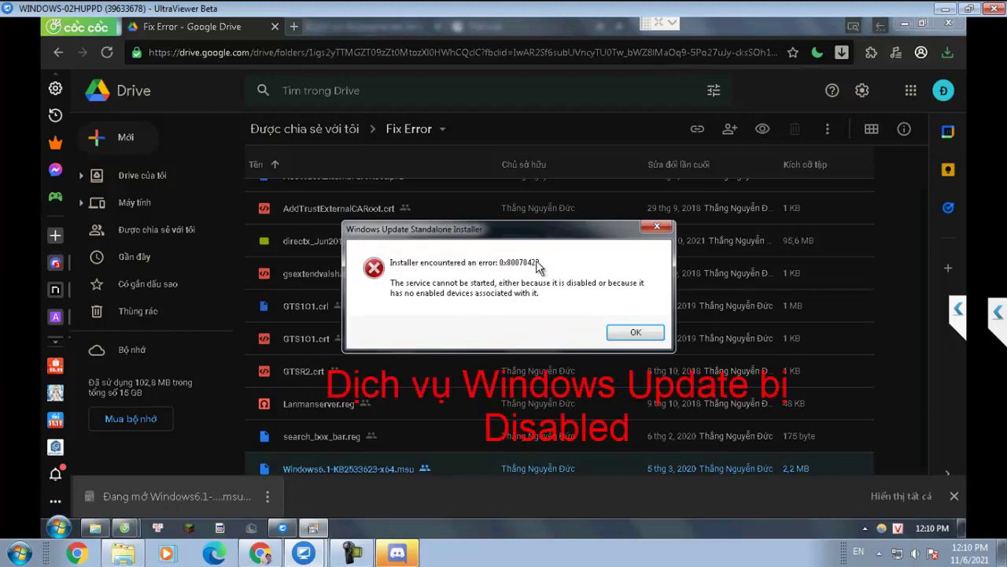
Step: Open the Windows Update automatic updating settings under System and Security, with Control Panel viewed by Category
click(57, 527)
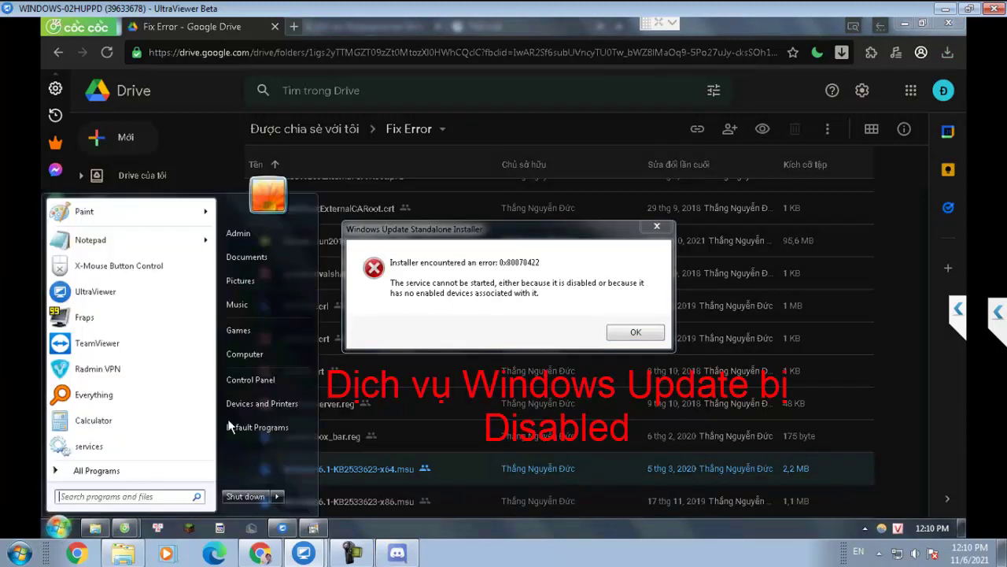
click(264, 380)
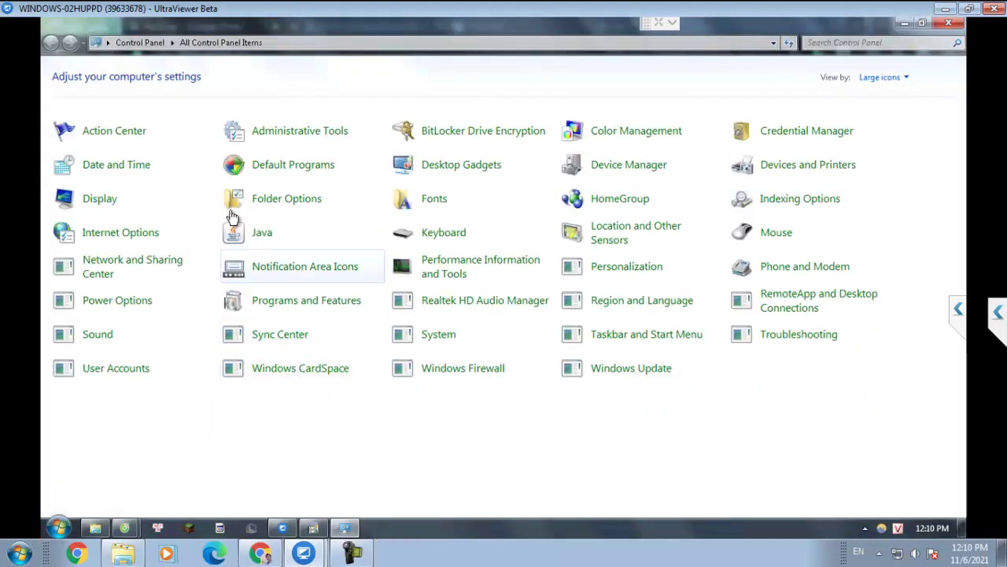
click(889, 78)
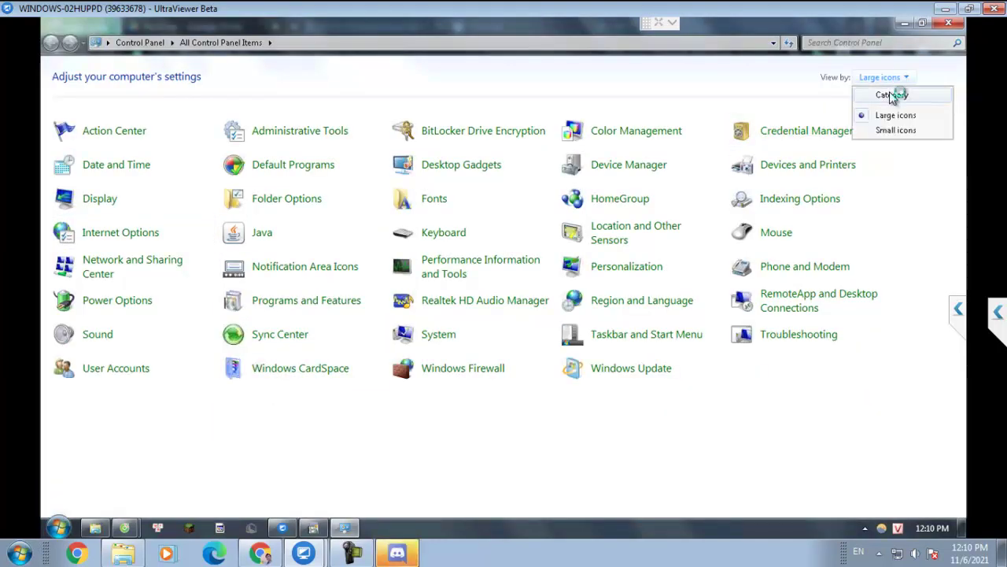
click(890, 94)
click(380, 113)
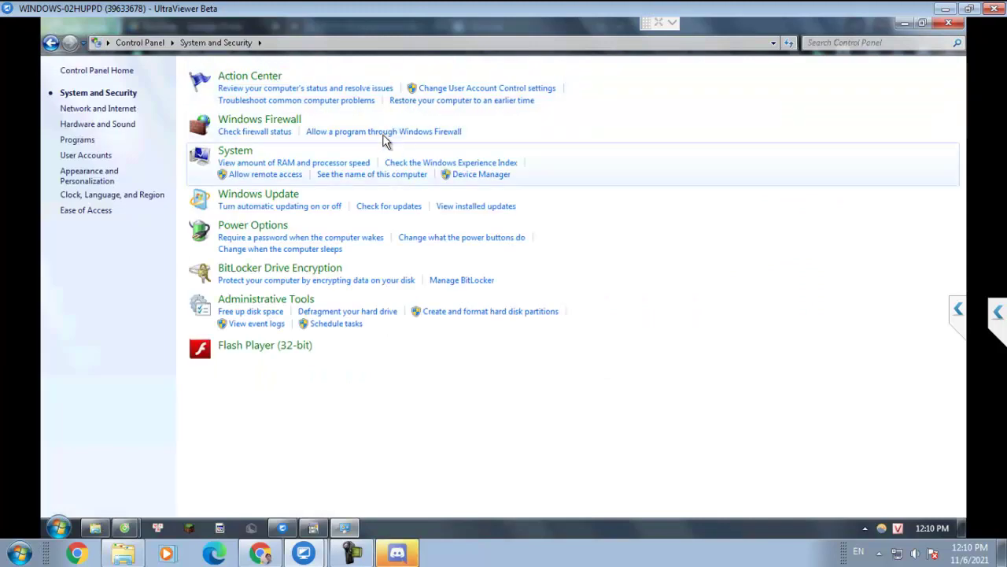
click(270, 207)
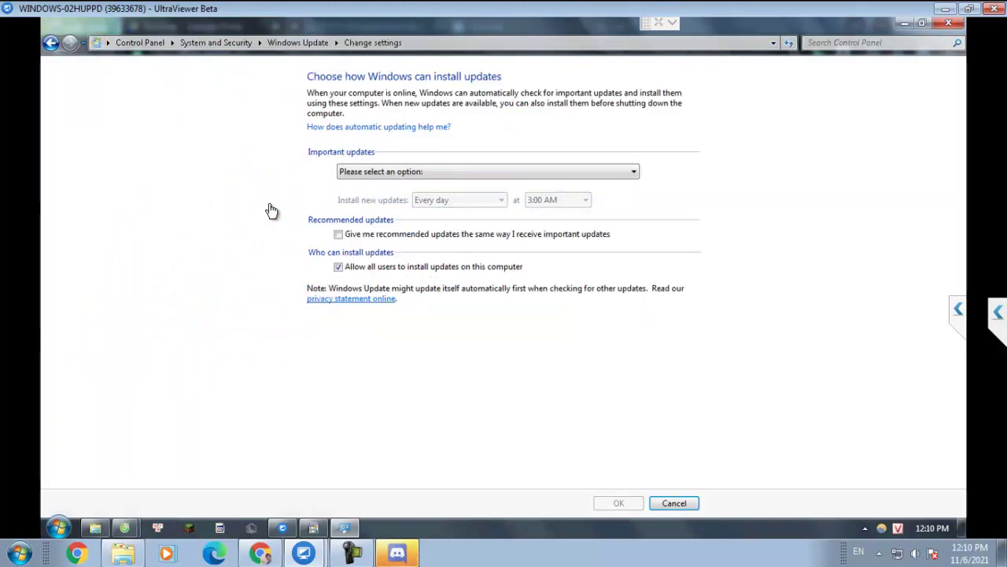
Step: Open the Windows Services console by running services.msc
click(57, 531)
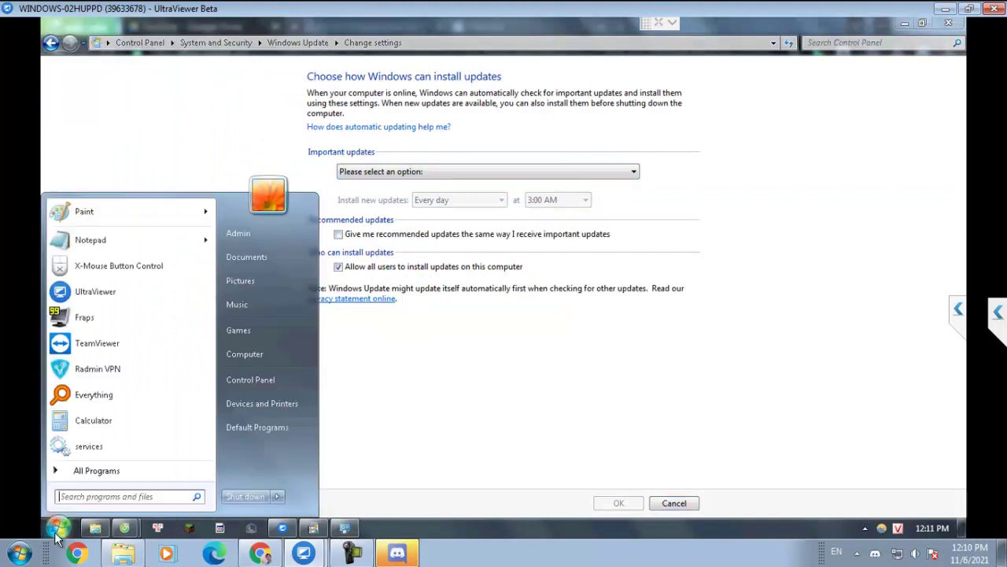
text(services)
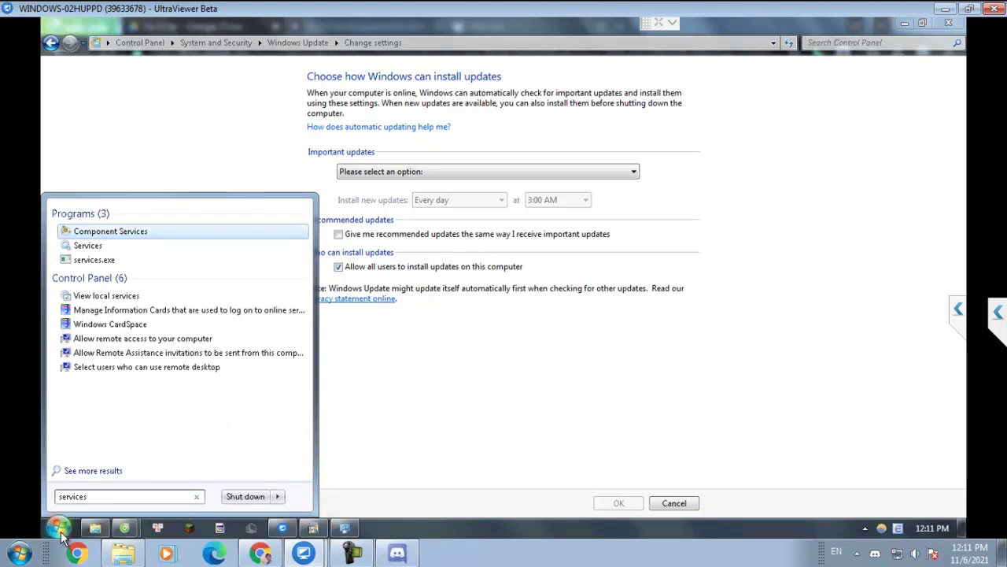
text(.msc)
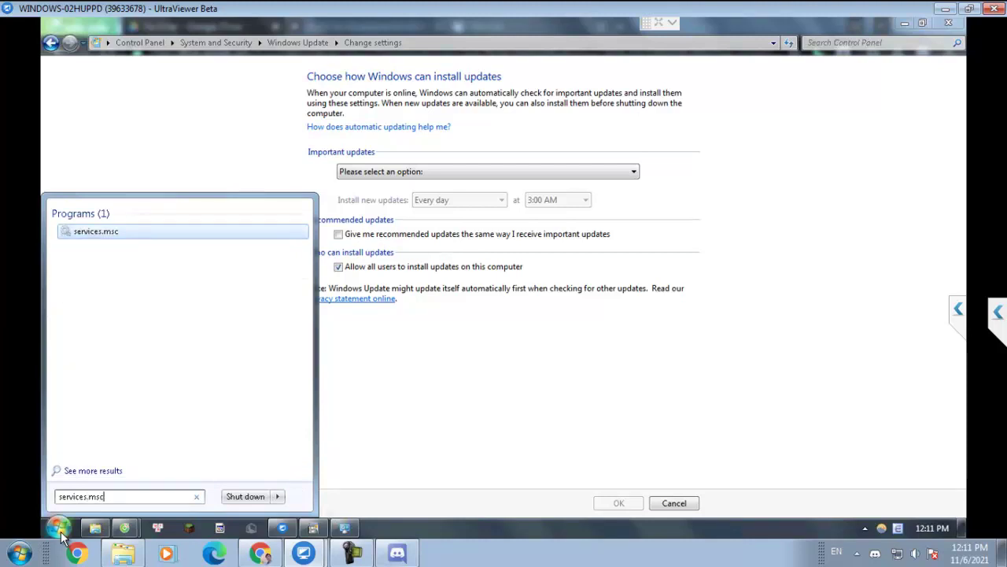
key(Return)
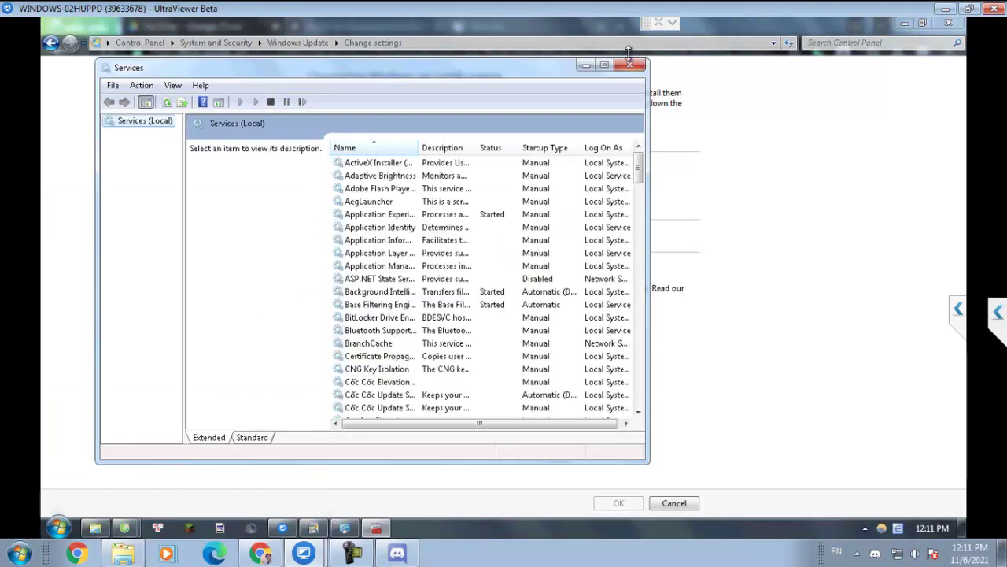
Step: Maximize the Services window, switch it to the Standard view and fit the Name column to the full service names
click(603, 66)
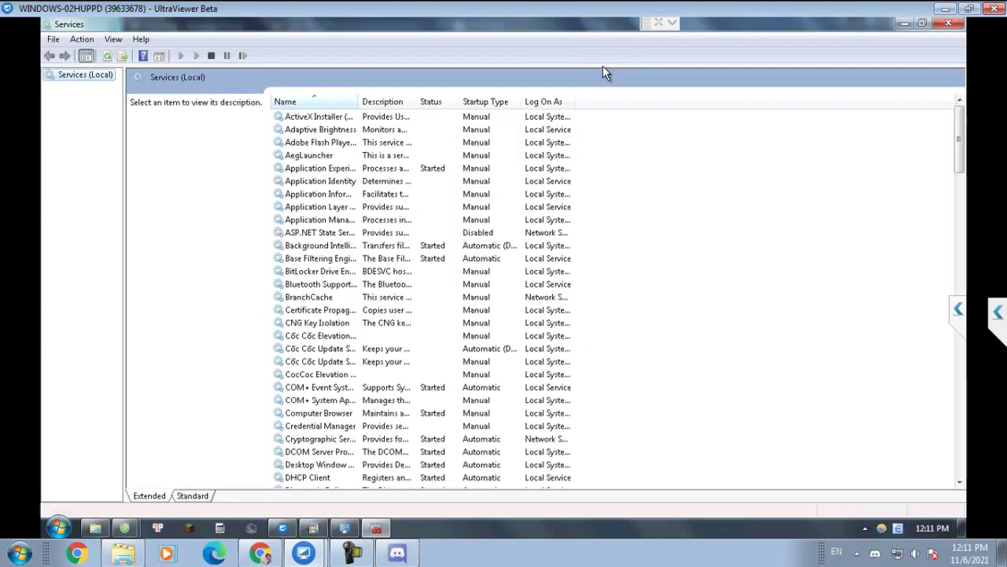
click(193, 496)
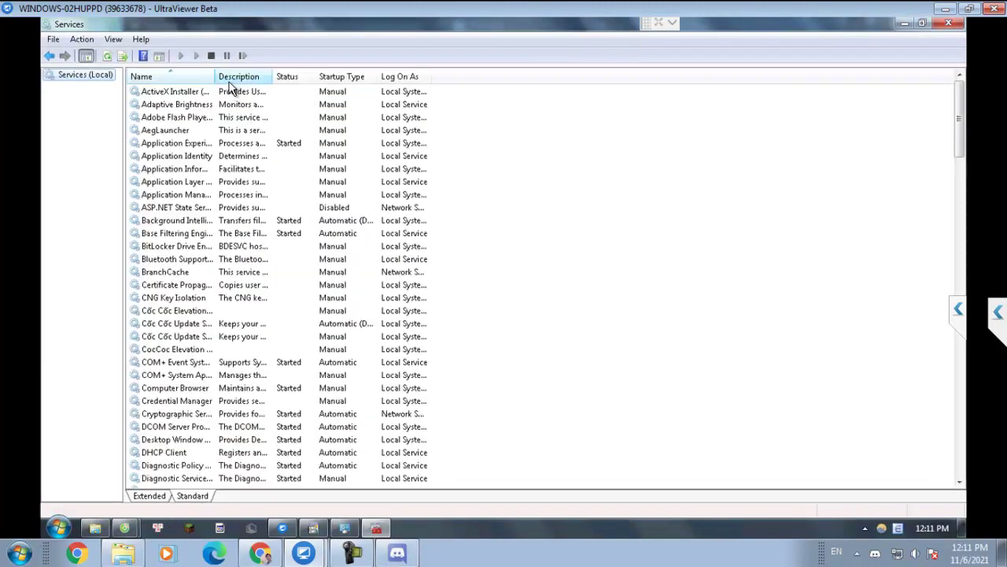
double_click(216, 76)
Step: Set the Windows Update service's startup type to Manual, apply the change and start the service
click(197, 168)
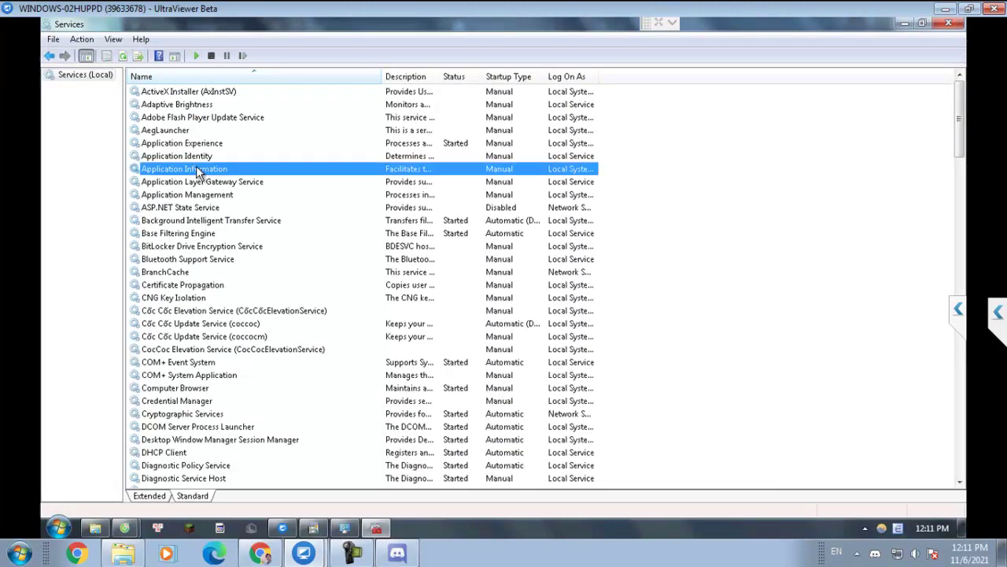
key(w)
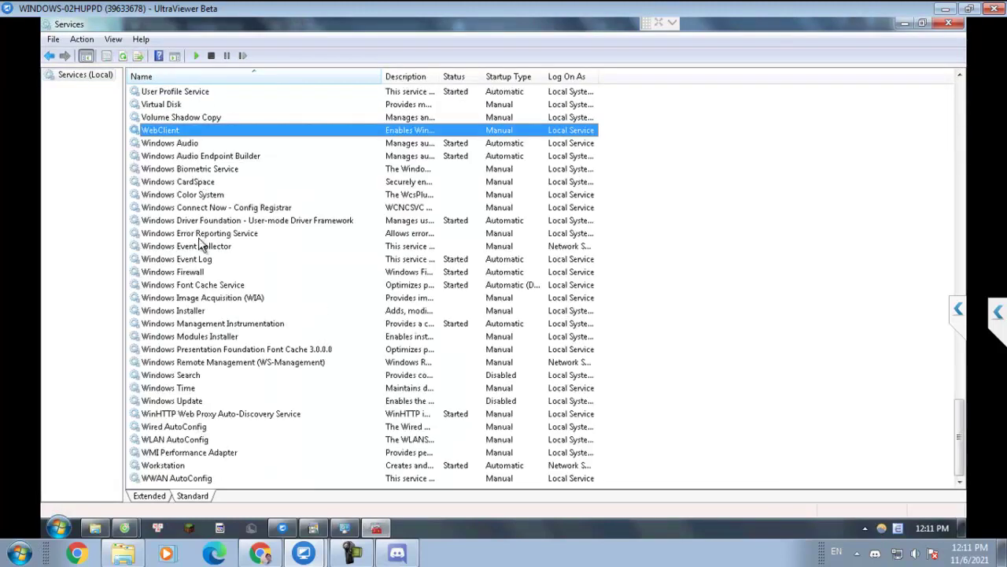
double_click(202, 403)
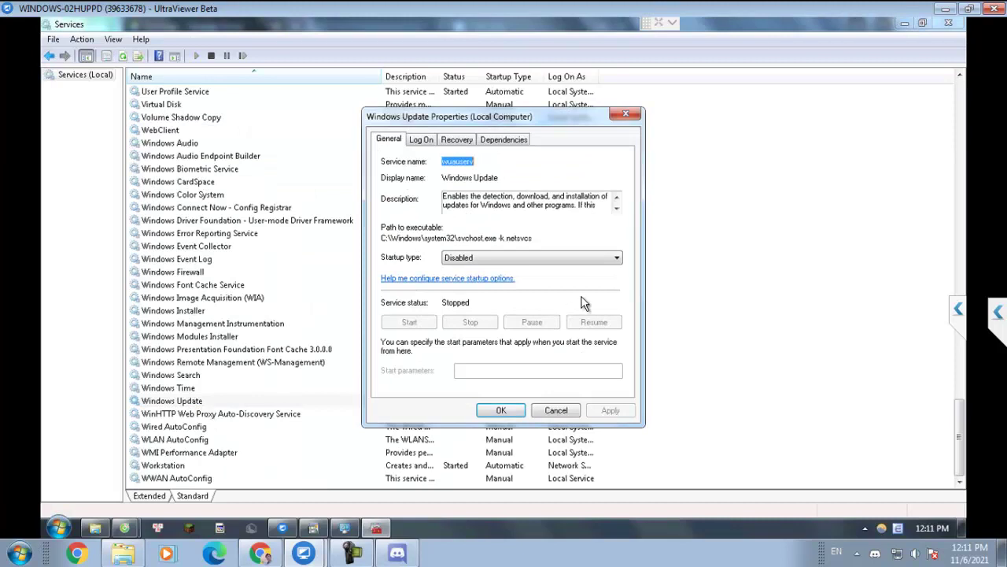
click(599, 260)
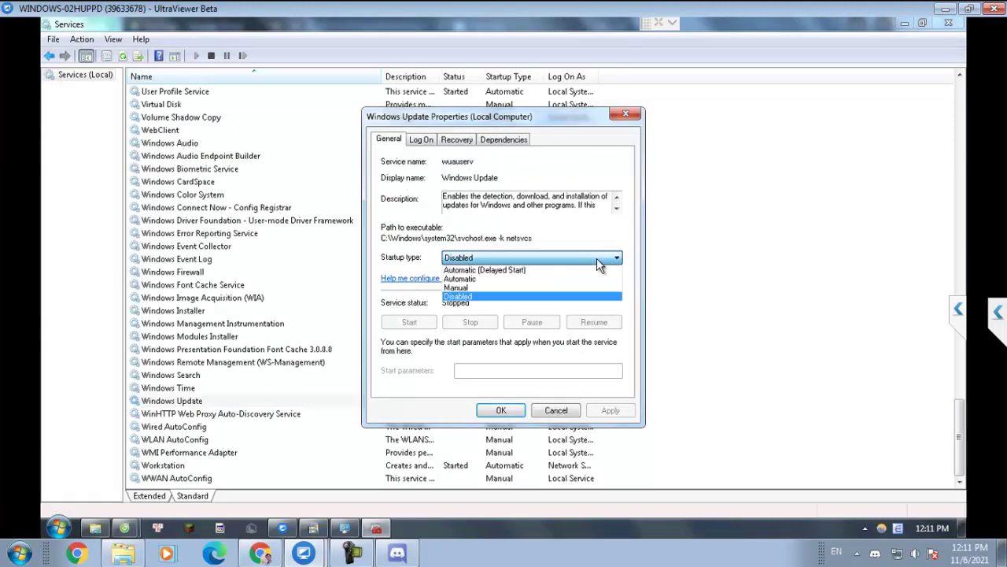
click(559, 288)
click(600, 414)
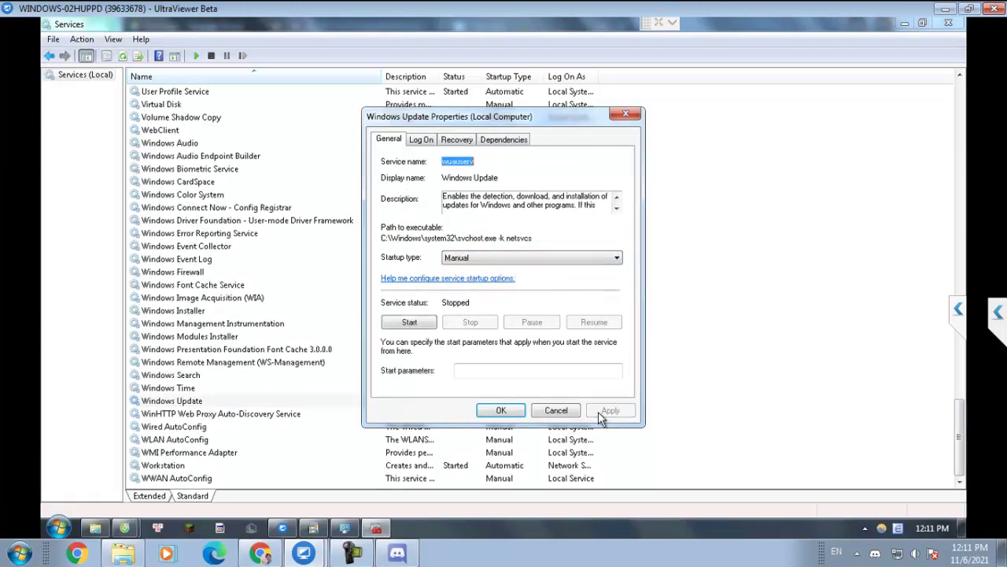
click(405, 326)
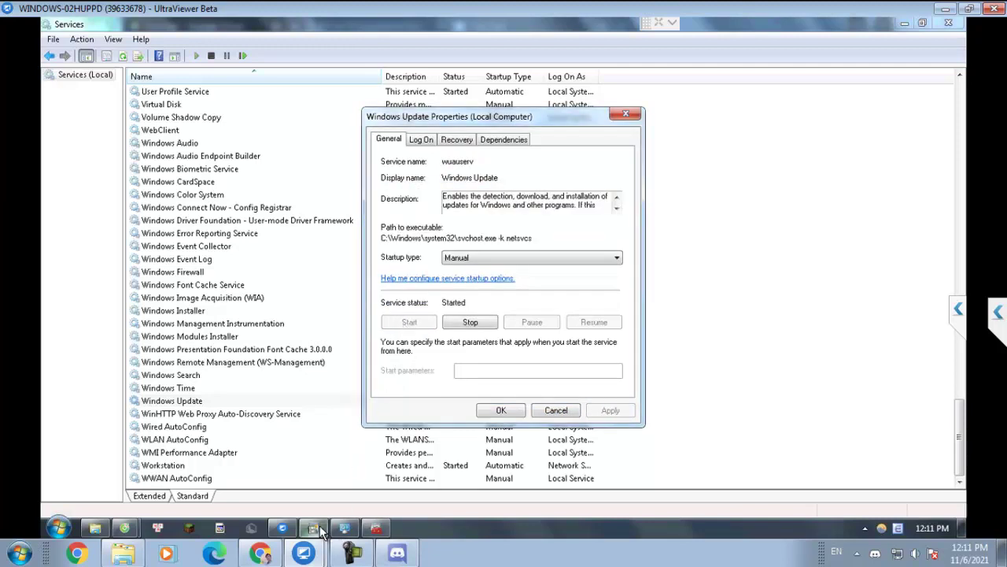
Step: Return to the browser and try to run Windows6.1-KB2533623-x64.msu from the downloads list, dismissing the message
mouse_move(139, 533)
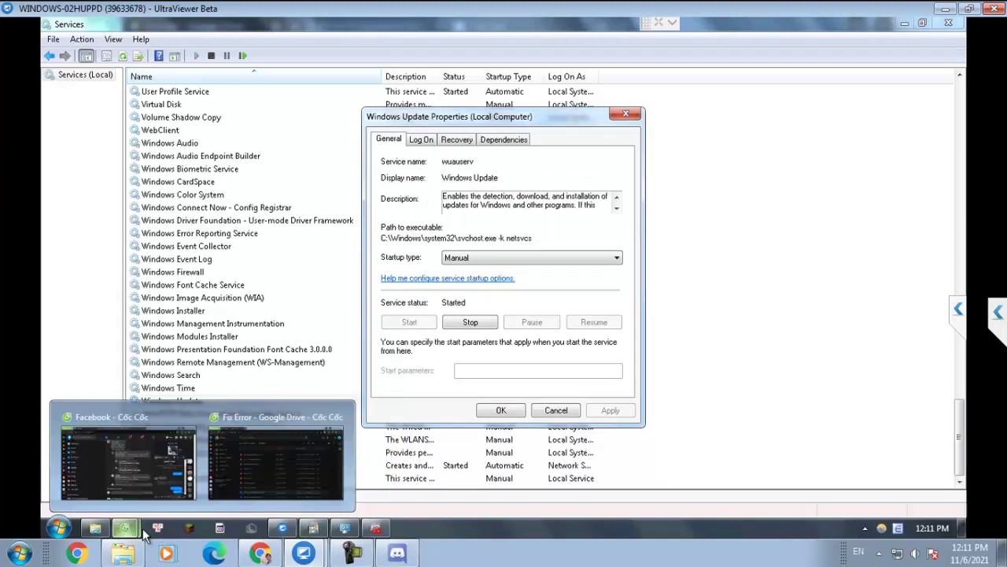
click(250, 470)
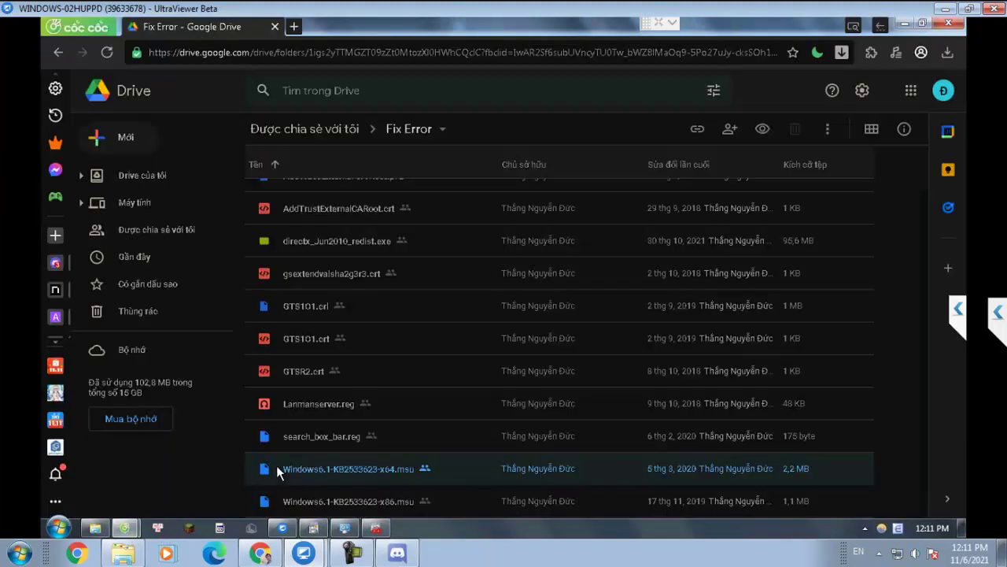
double_click(276, 469)
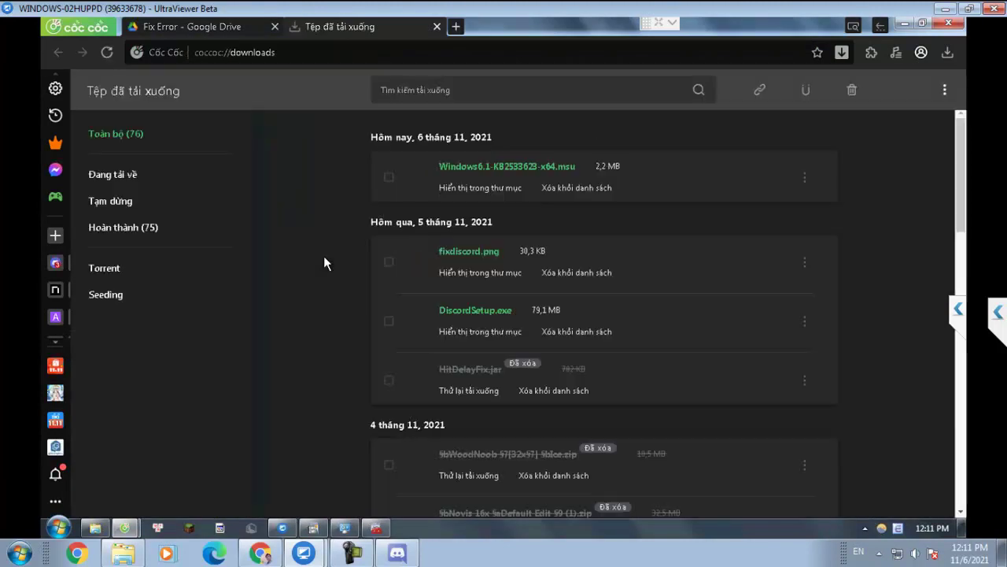
click(496, 168)
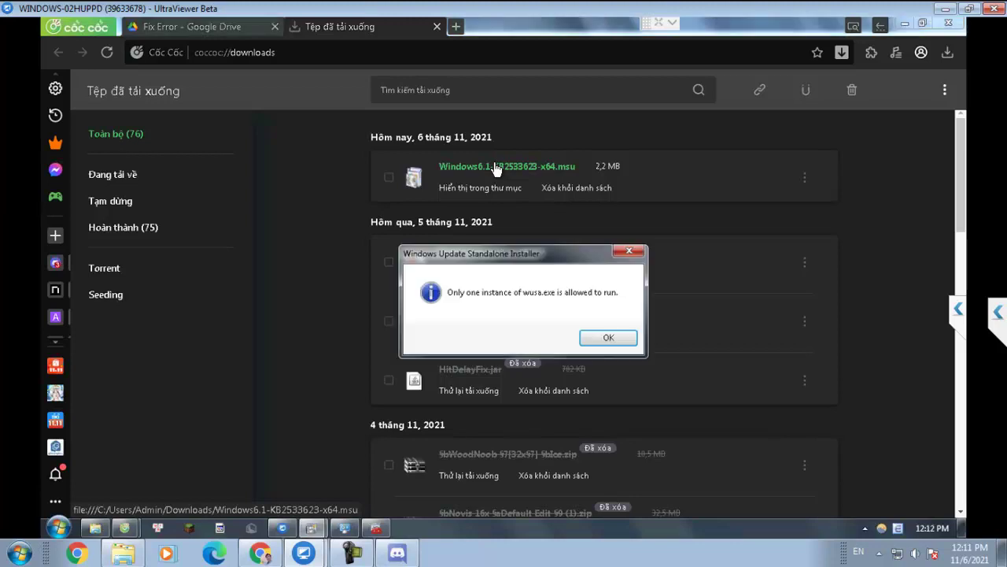
click(602, 338)
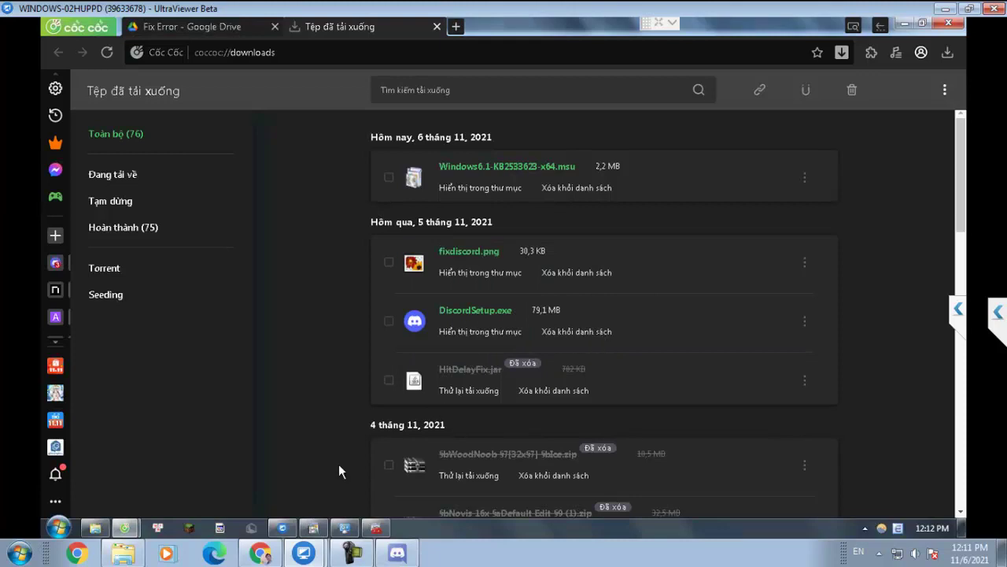
Step: Close the leftover Windows Update Standalone Installer error dialog and relaunch Windows6.1-KB2533623-x64.msu from the downloads list
click(313, 527)
click(645, 332)
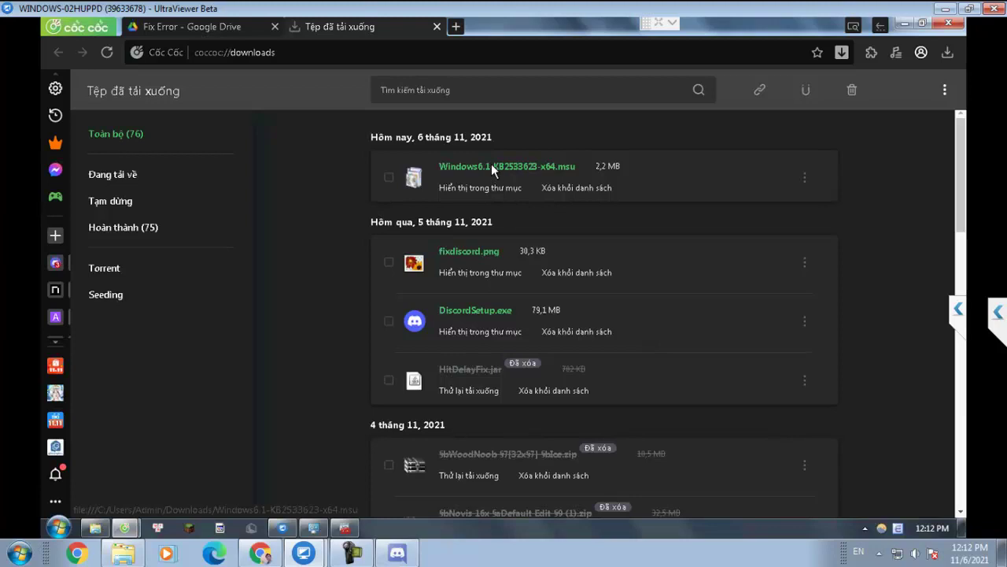
click(491, 168)
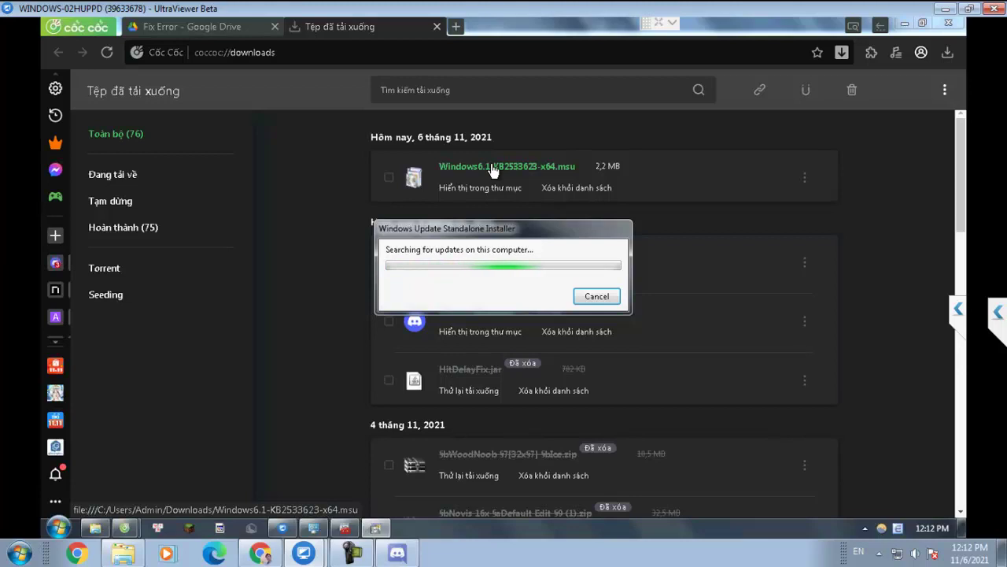
Step: Install the KB2533623 update and close the completed installer without restarting the computer yet
click(538, 329)
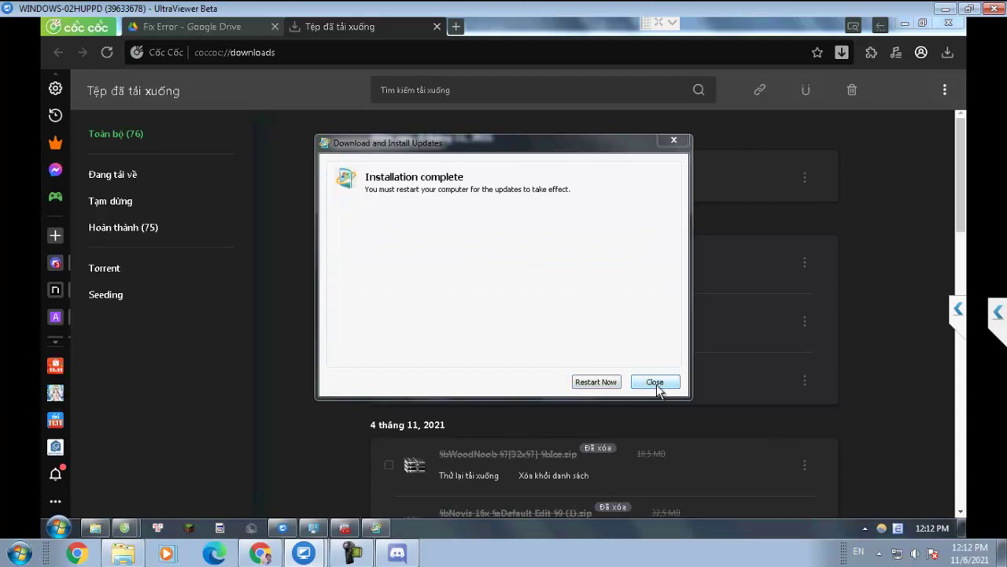
click(657, 390)
Step: Try to run DiscordSetup.exe from the Downloads folder, dismiss the message and close the folder window
click(97, 526)
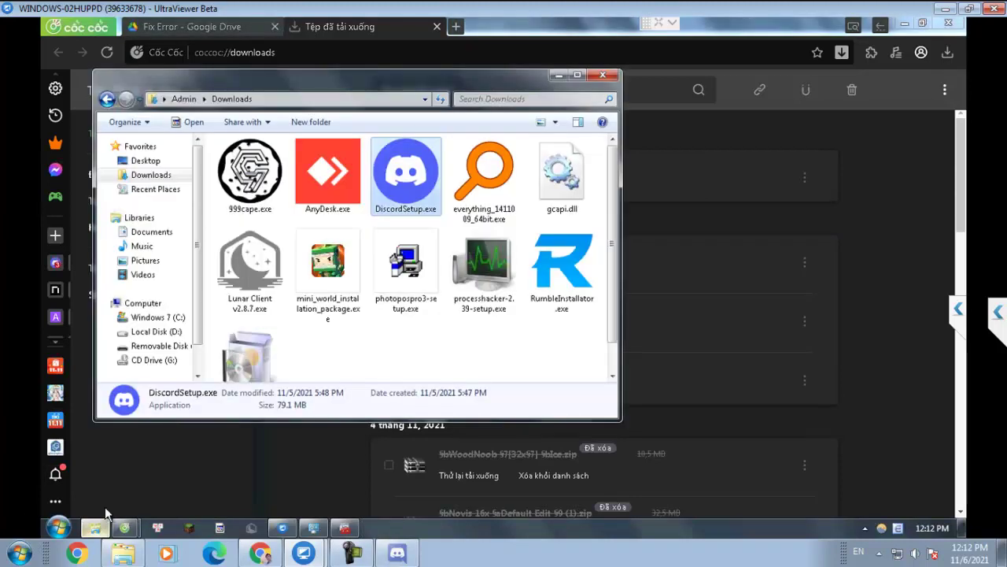
double_click(394, 165)
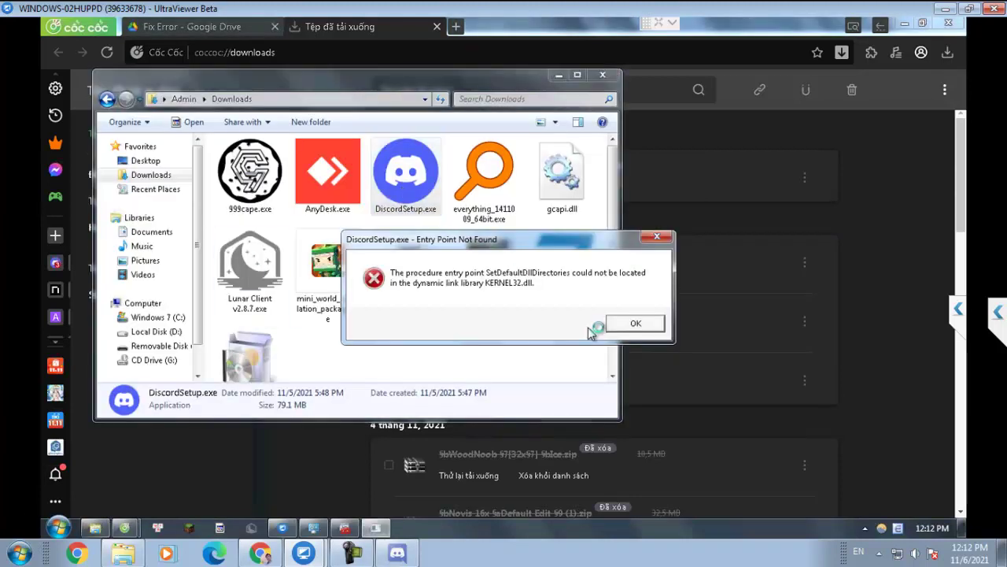
click(636, 324)
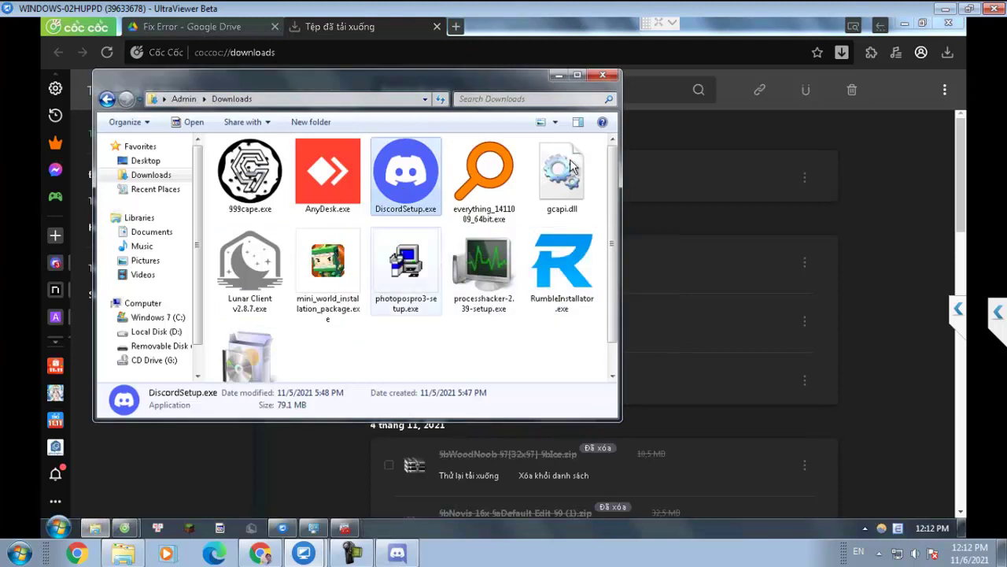
click(606, 76)
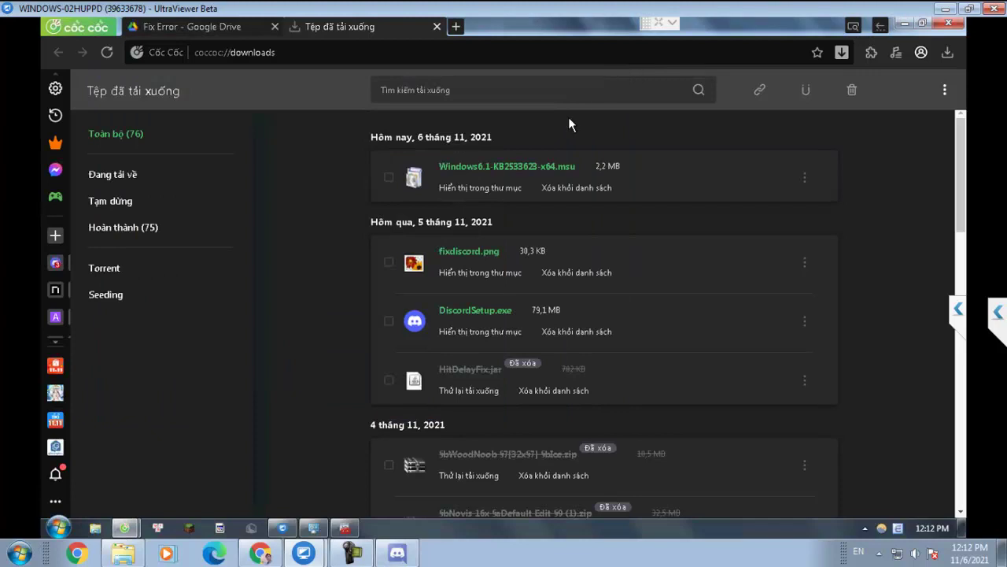
Step: Close the browser, the Windows Update properties dialog and the Services window on the remote computer
click(951, 24)
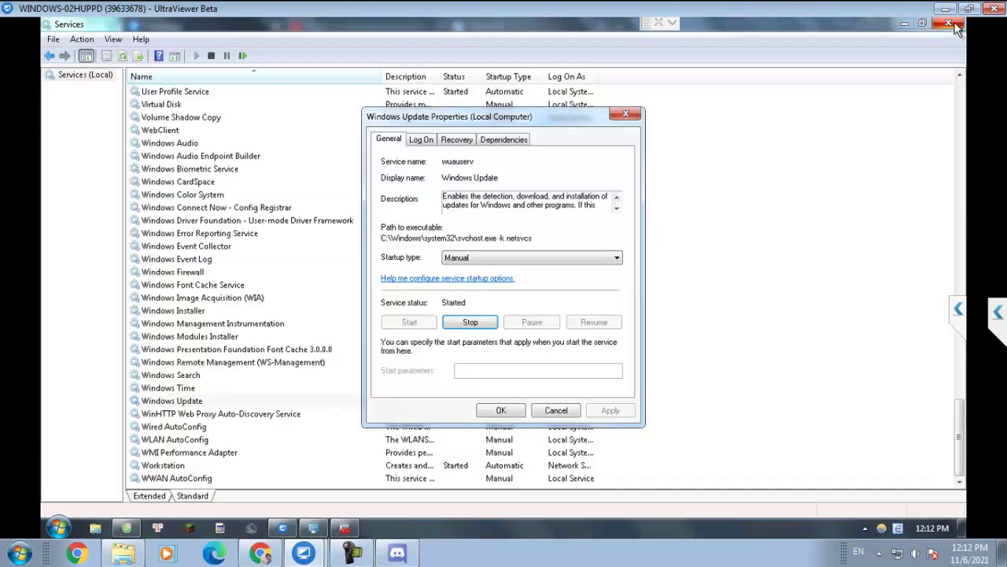
click(635, 114)
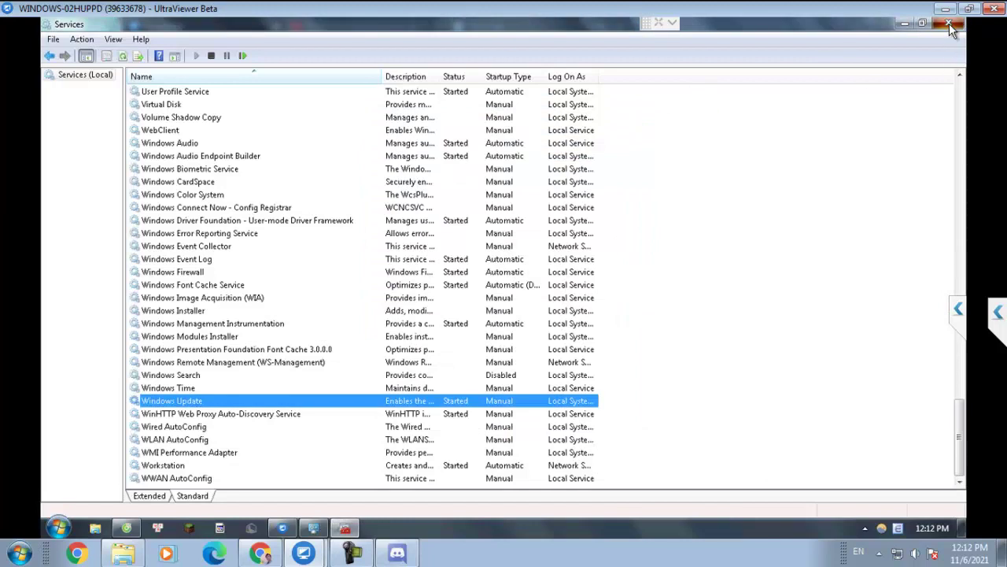
click(948, 23)
Step: Restart the remote computer with UltraViewer's remote restart action and accept the restart request
click(409, 30)
click(401, 70)
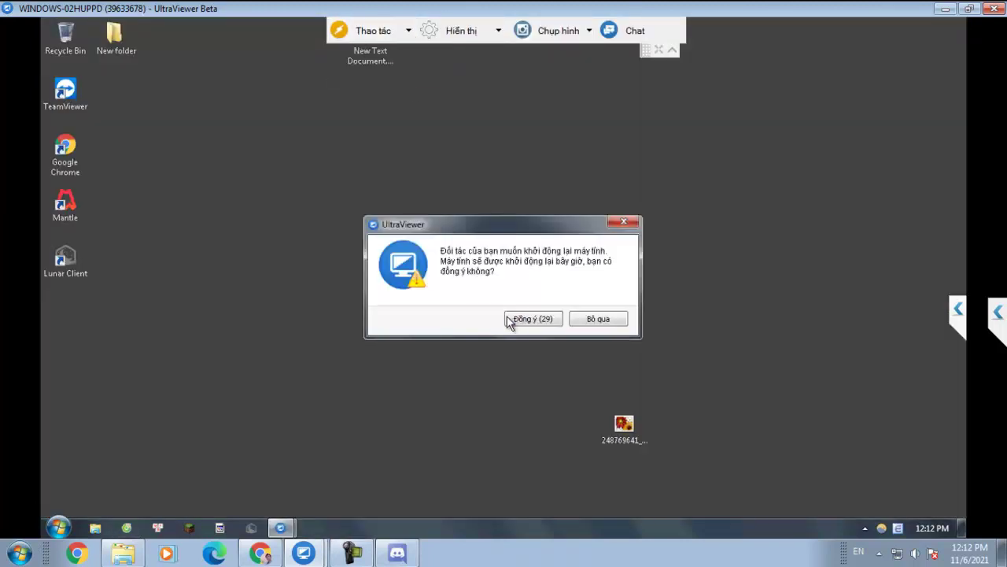
click(520, 325)
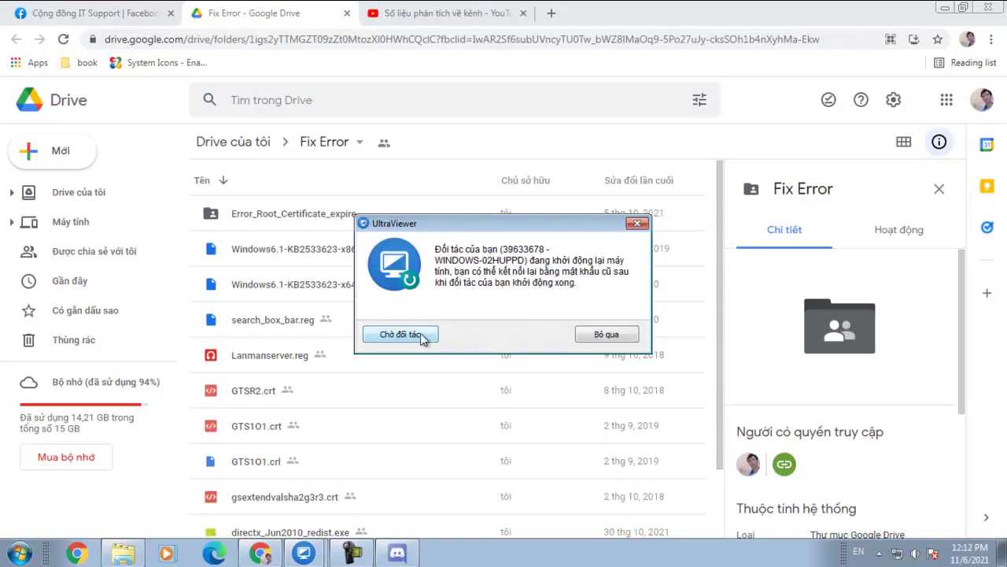
Step: Wait for the remote partner to finish restarting and reconnect to it, dismissing the connection message and retrying
click(420, 333)
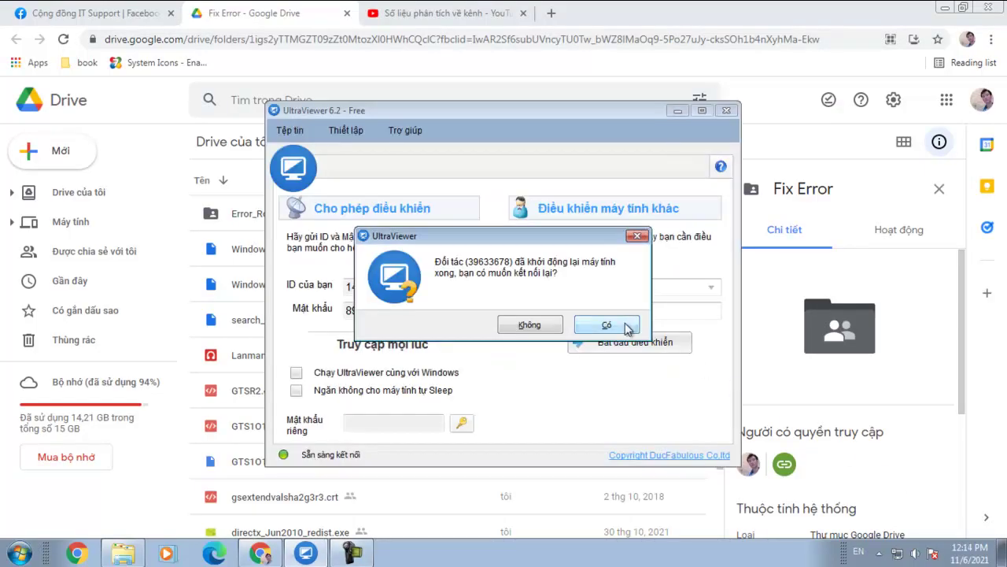
click(628, 327)
click(634, 329)
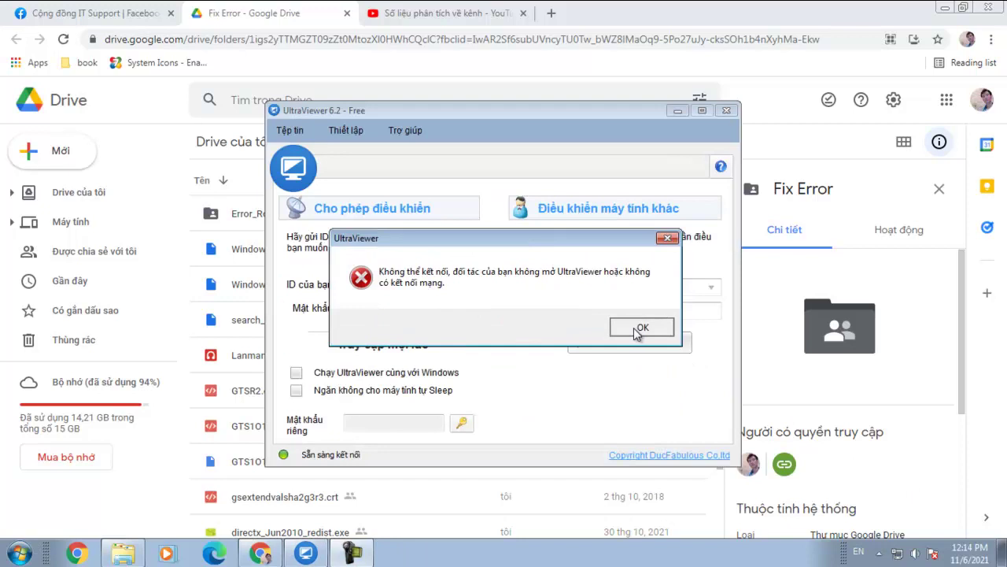
click(636, 343)
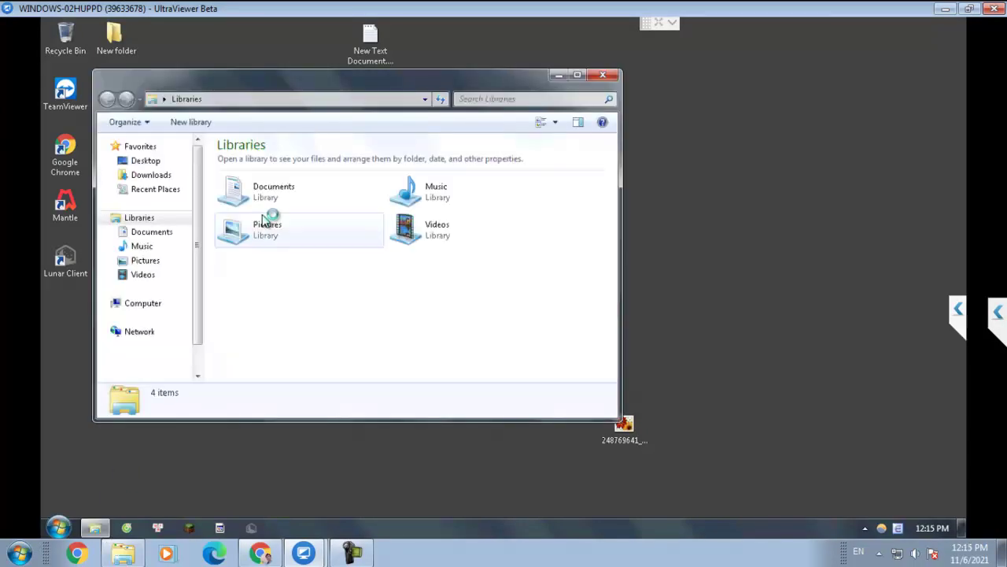
Step: Run DiscordSetup.exe from the Downloads folder on the restarted remote computer
click(162, 174)
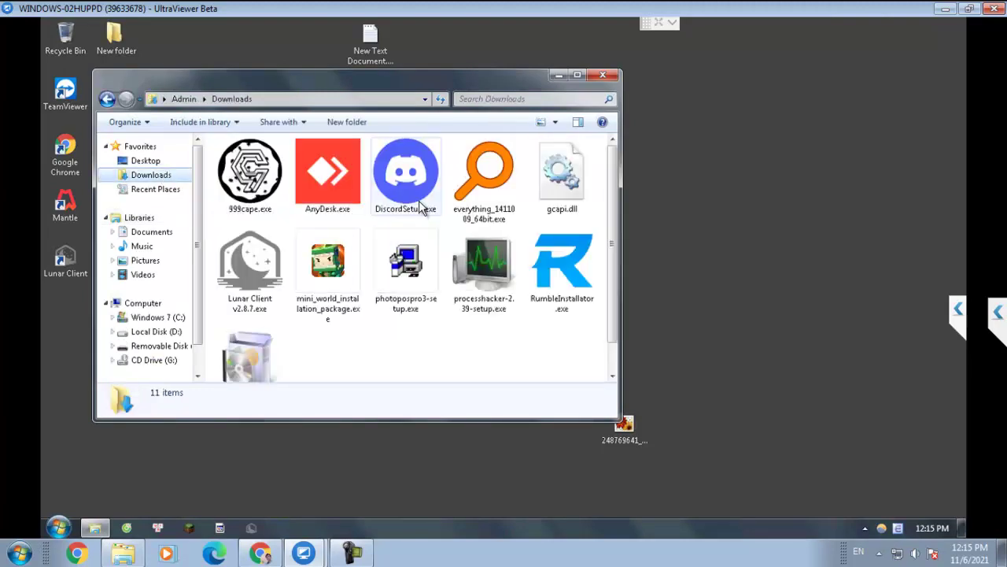
click(419, 206)
double_click(420, 206)
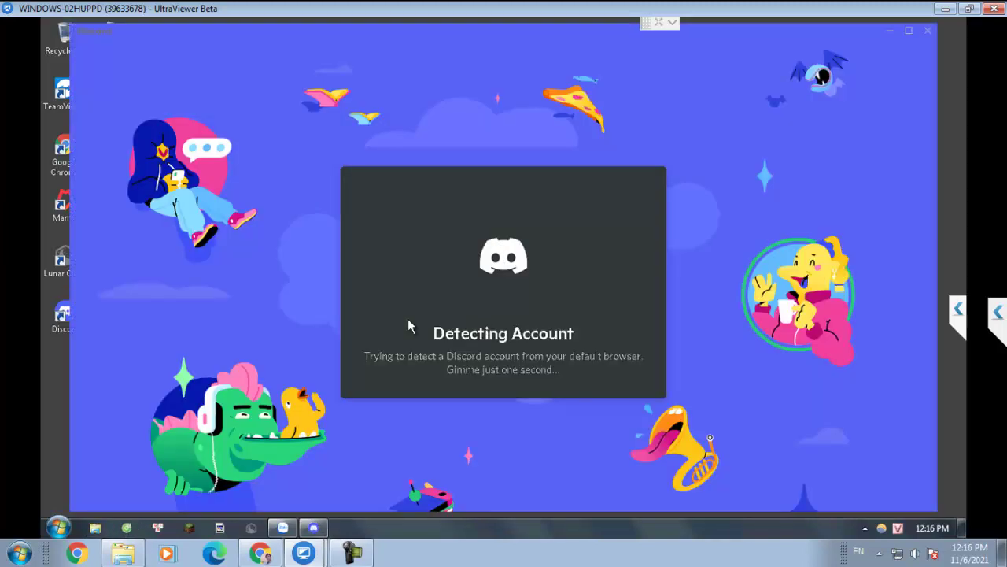
Step: Search the remote computer's programs for "ser" and open Services
click(57, 527)
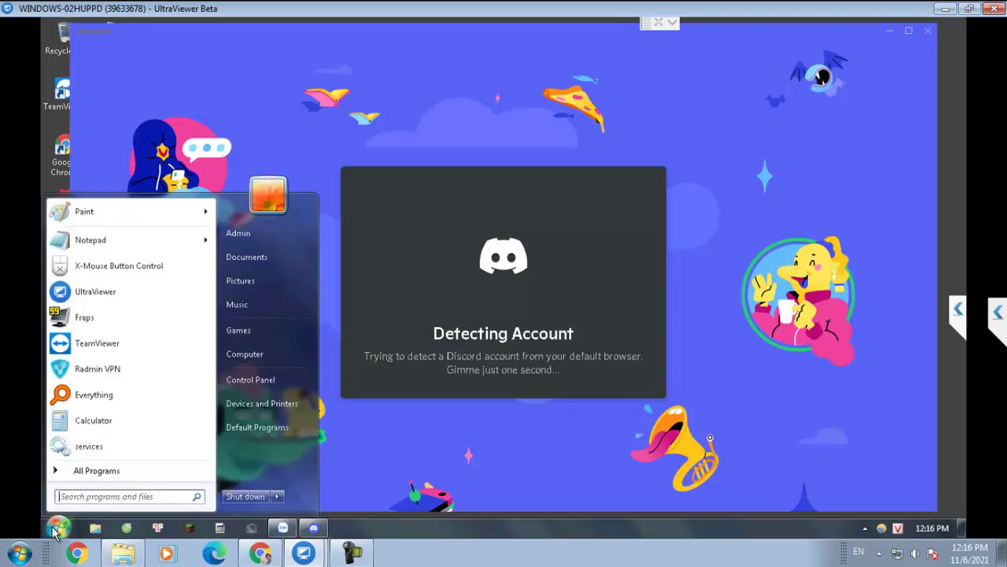
text(ser)
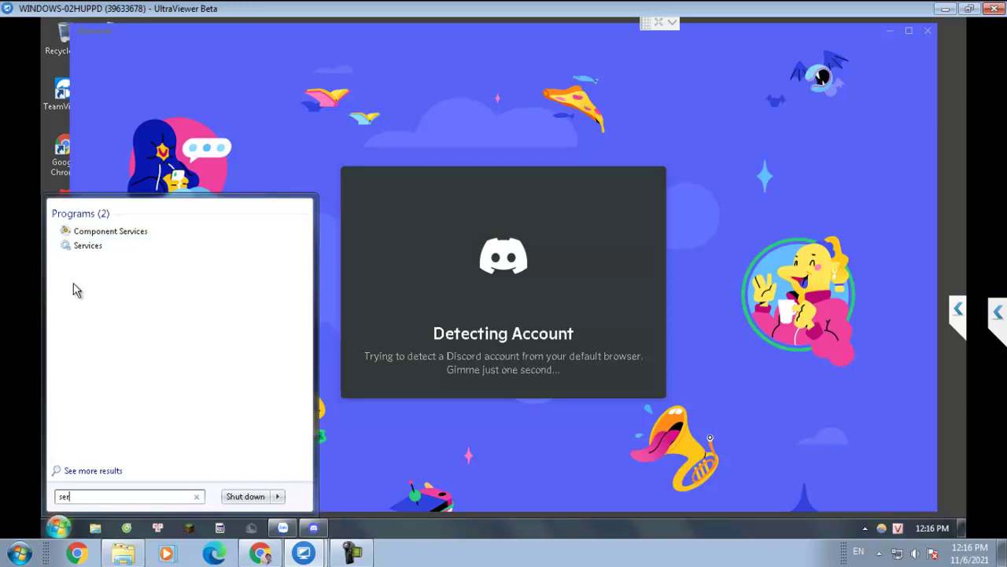
click(87, 246)
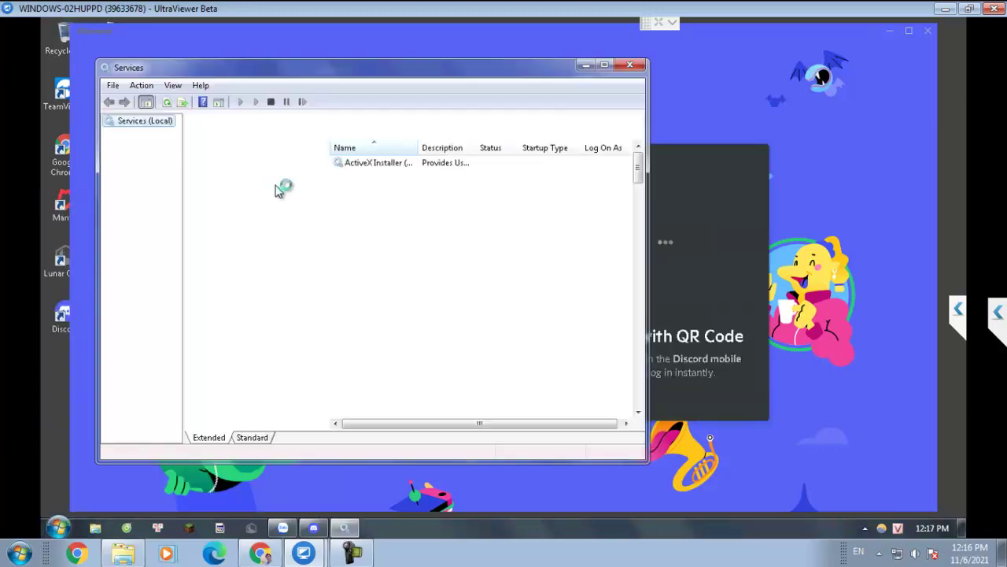
Step: Set the Windows Update service's startup type to Disabled, apply the change and close its properties
click(255, 268)
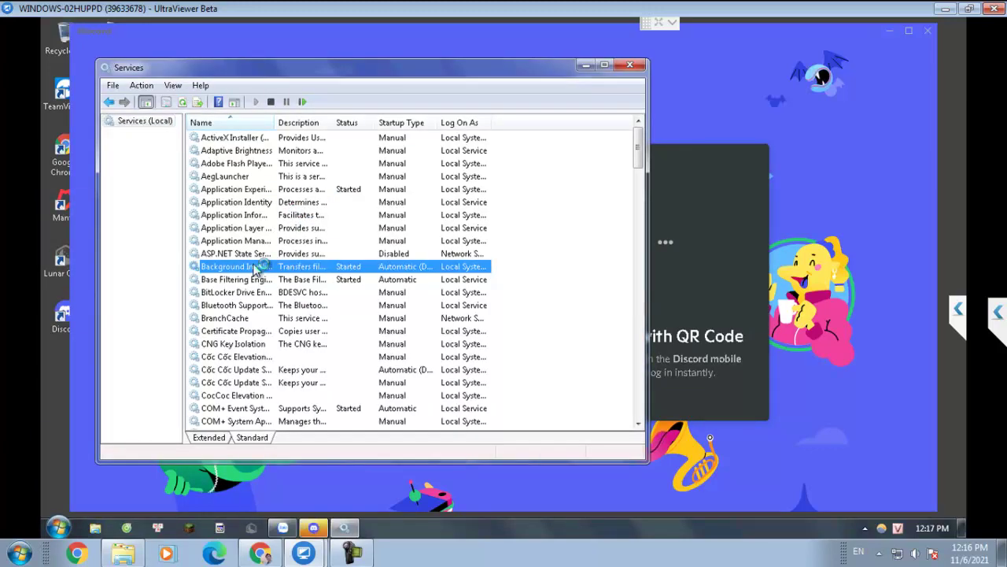
key(w)
double_click(276, 122)
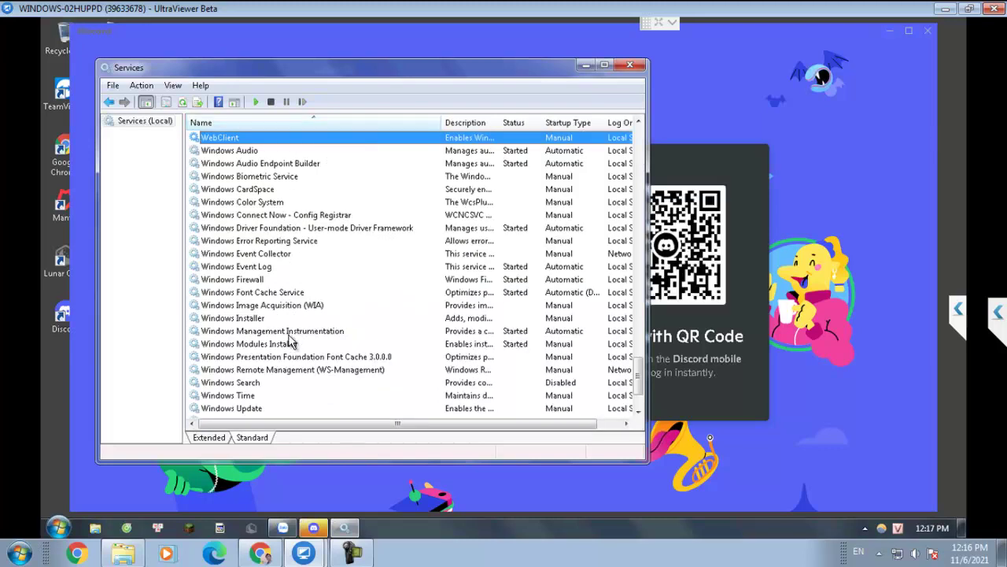
click(260, 409)
double_click(259, 409)
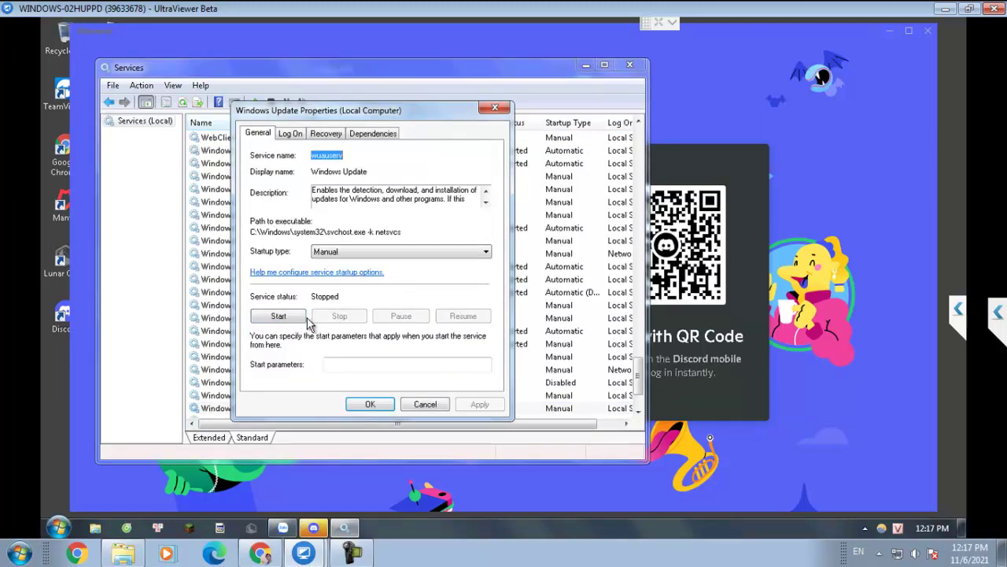
click(401, 253)
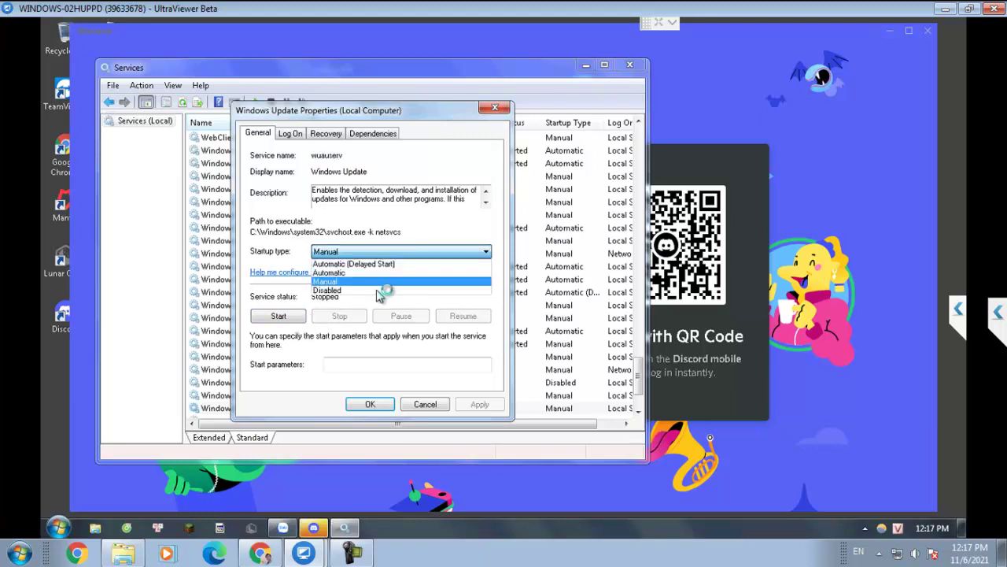
click(381, 290)
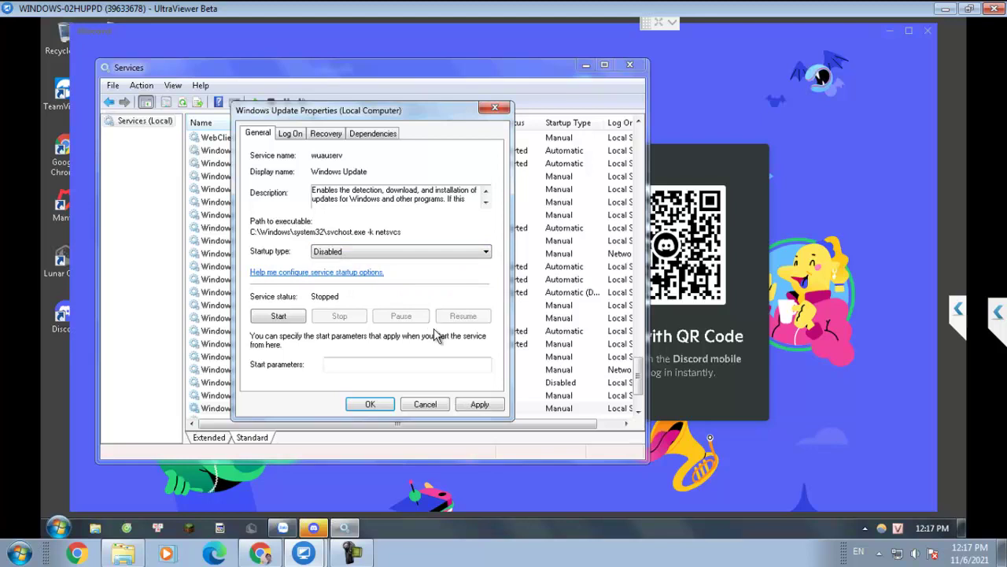
click(479, 406)
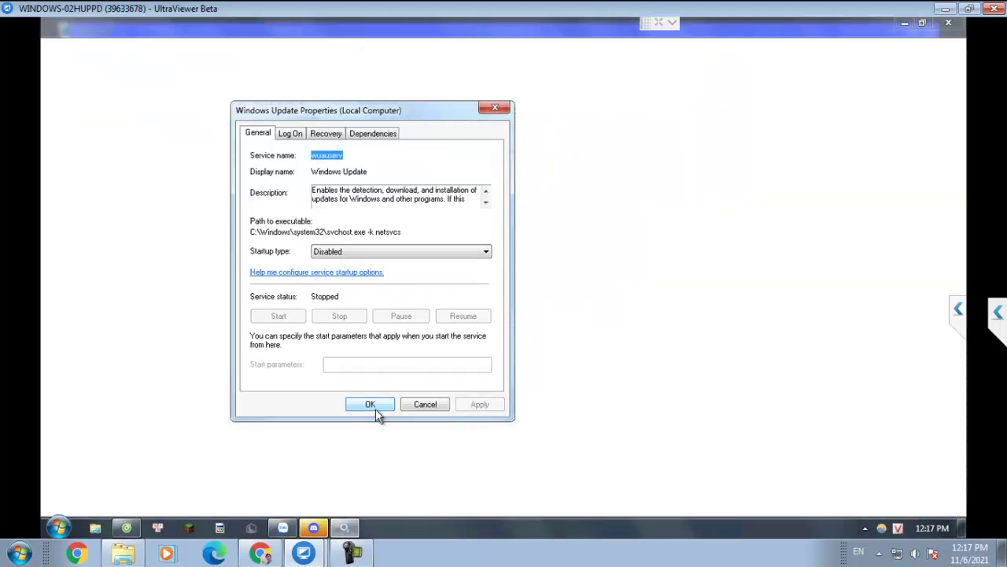
click(373, 406)
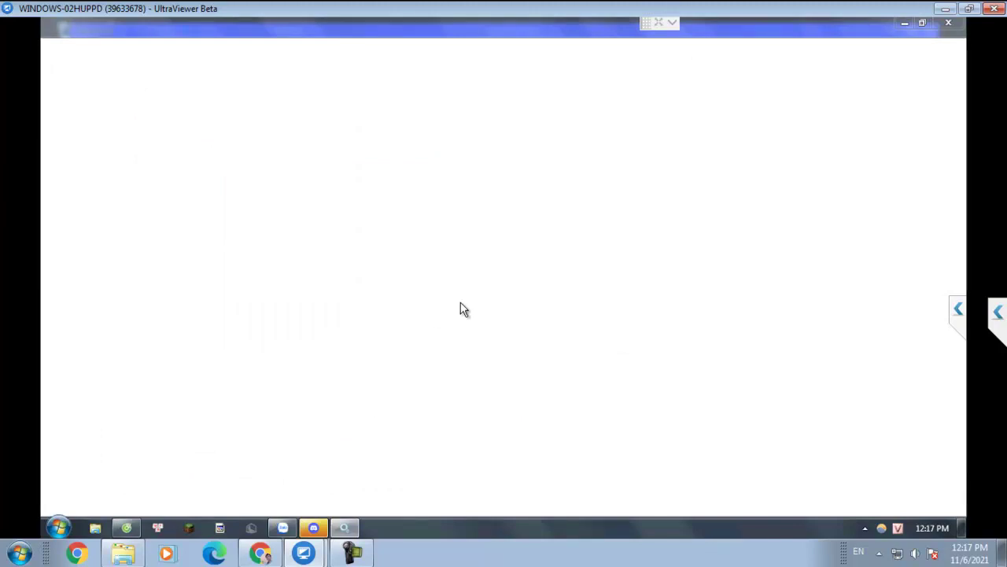